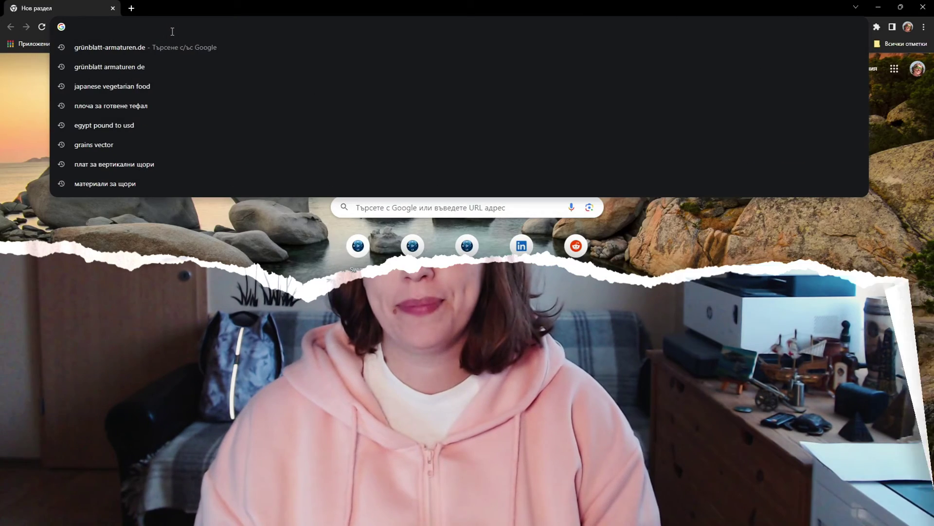
text(inkscape)
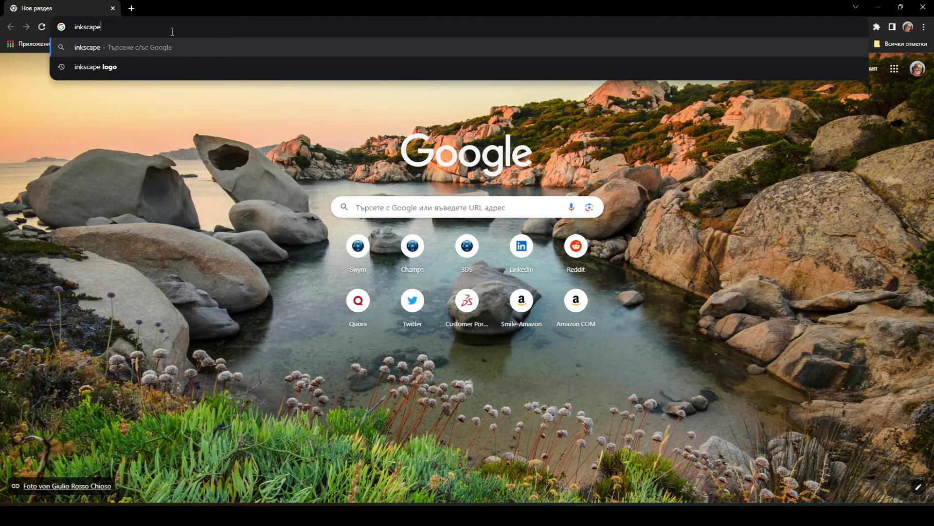
Search Google for Inkscape and start the Inkscape 1.3 Windows msi download from its download page.
key(Return)
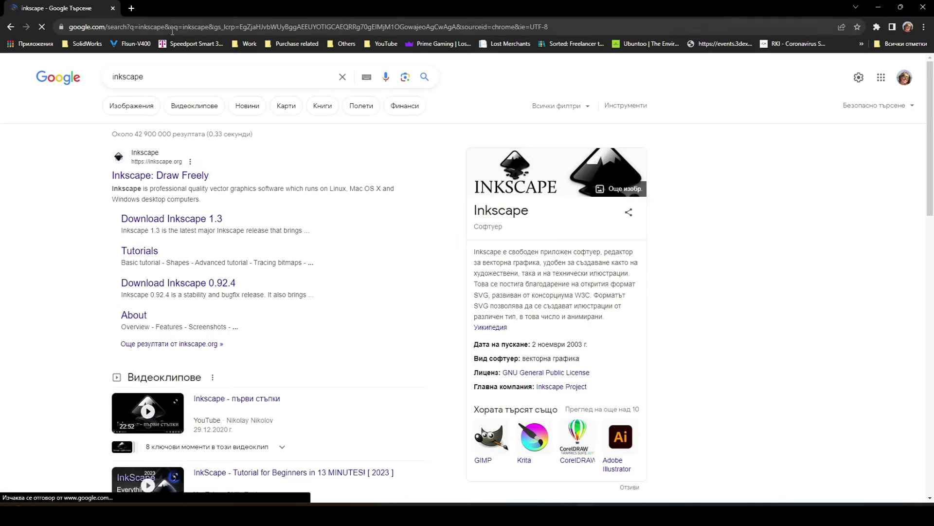
click(158, 216)
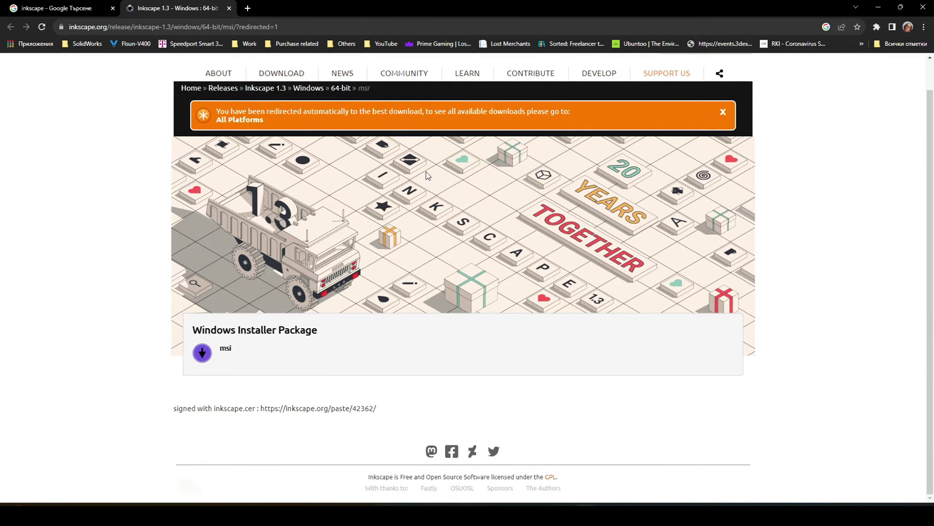
scroll(426, 172, up, 1)
click(726, 149)
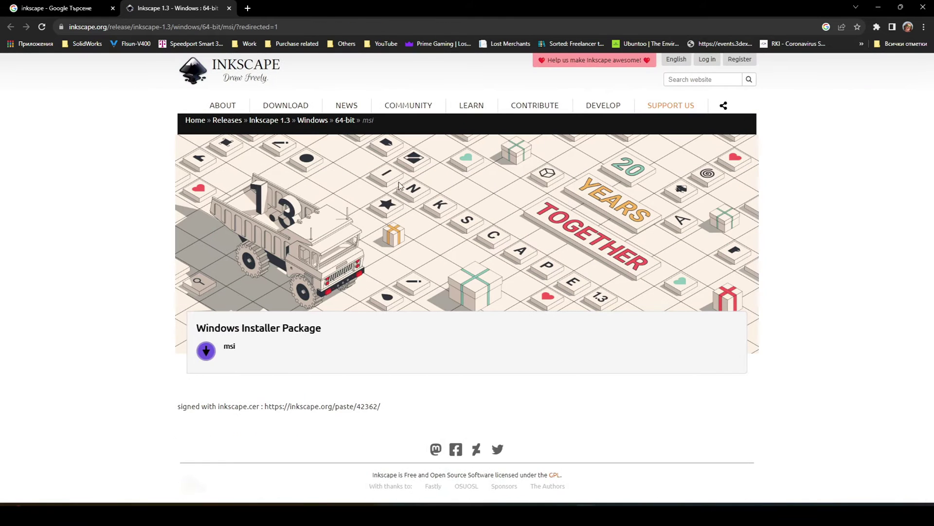
click(205, 352)
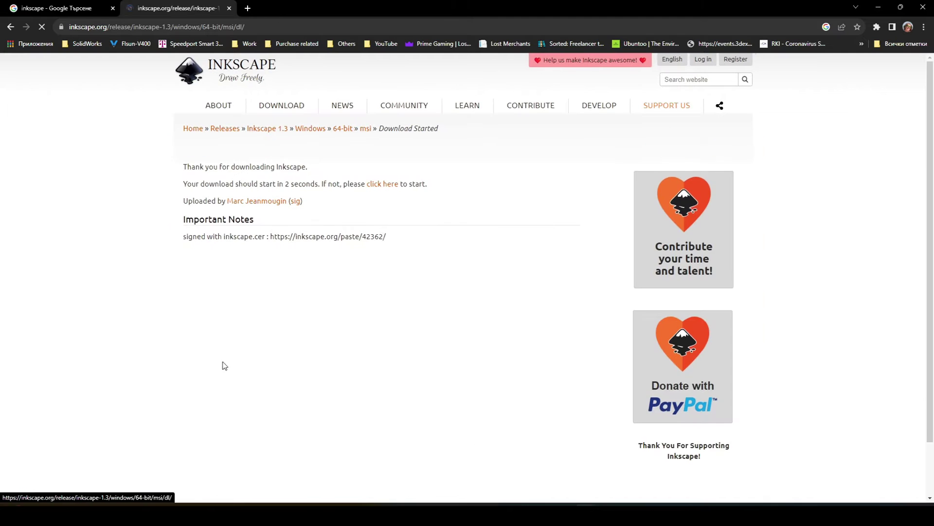
click(393, 187)
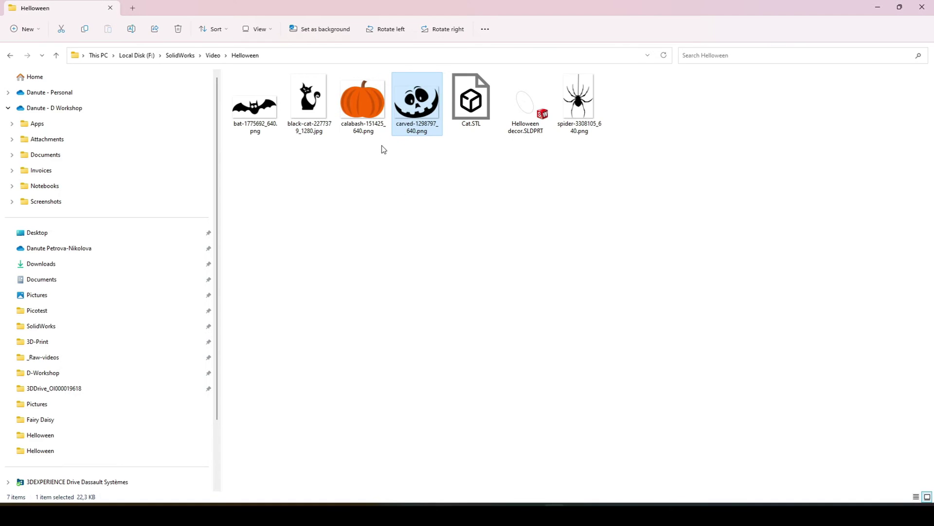
Import calabash-151425_640.png into Inkscape and move the pumpkin toward the page top.
click(361, 102)
mouse_move(362, 102)
mouse_down()
mouse_move(658, 501)
mouse_move(419, 290)
mouse_up()
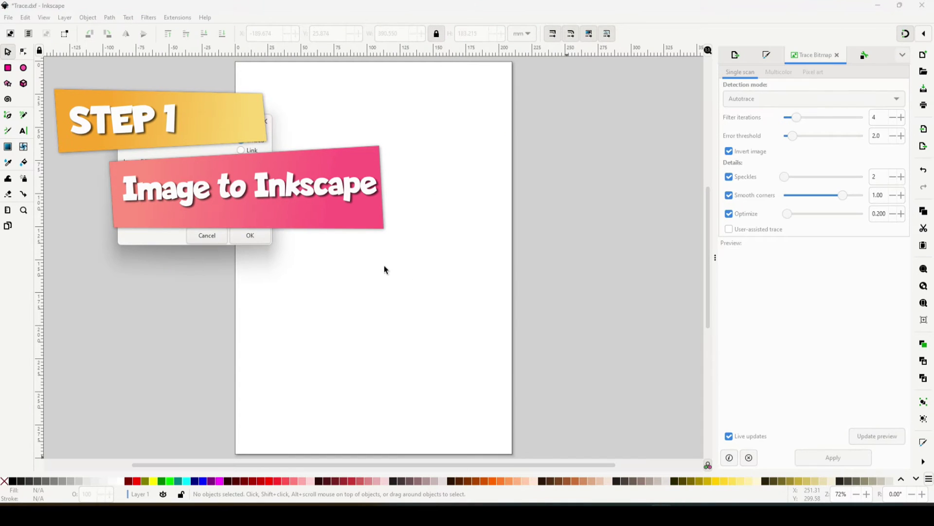
click(257, 237)
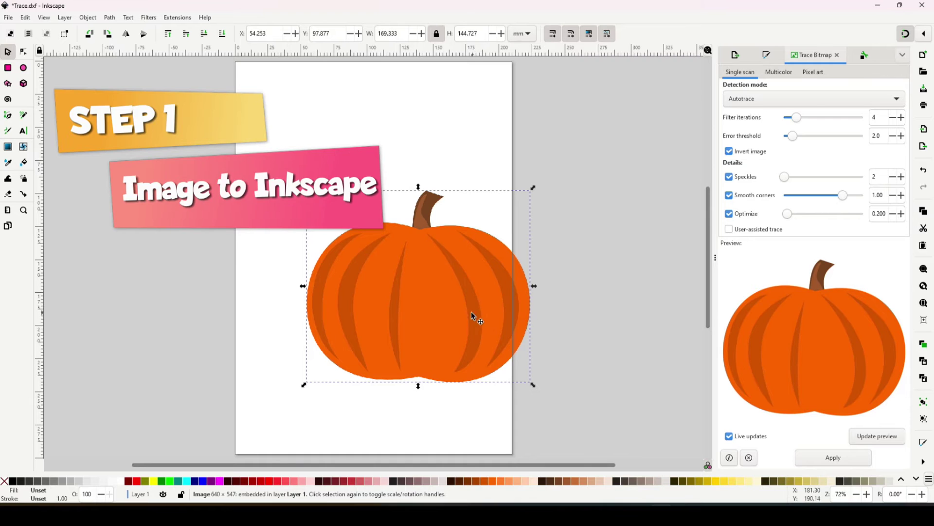
drag(472, 315, 430, 232)
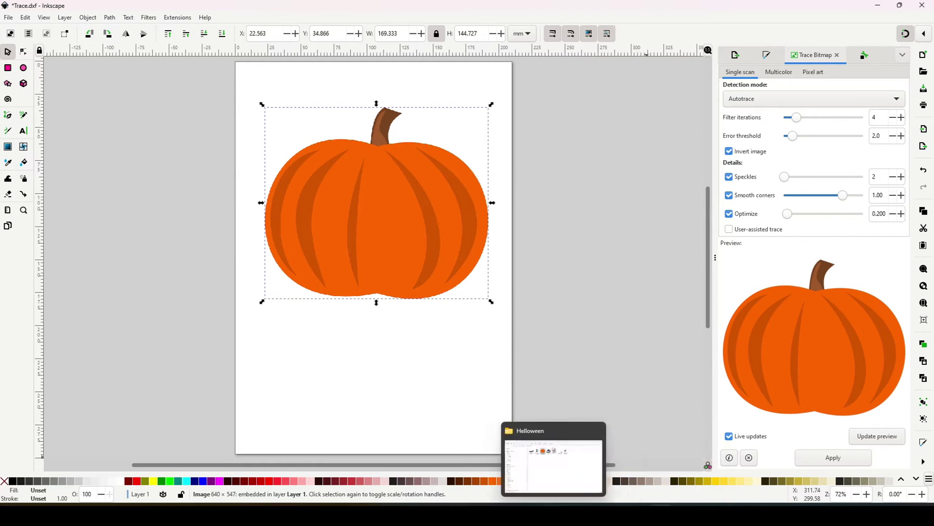
Drag the carved face picture from the Halloween folder onto the Inkscape canvas.
click(553, 461)
click(422, 117)
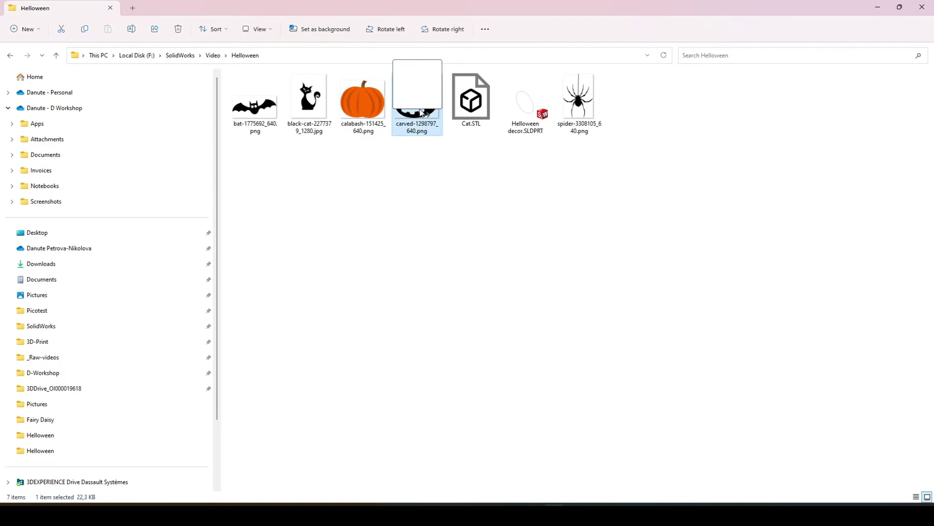
drag(429, 129, 409, 242)
Confirm the carved face import, shrink it proportionally and mirror it horizontally.
click(149, 134)
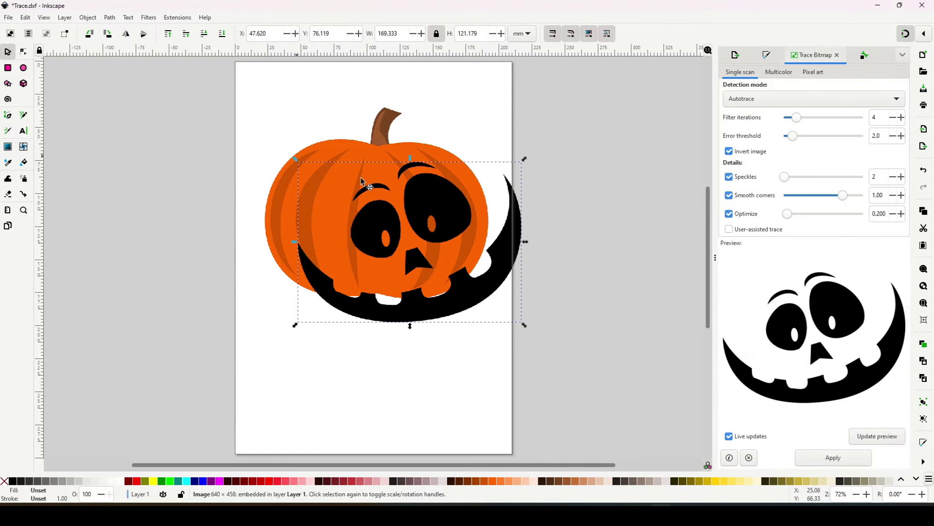
drag(452, 217, 453, 333)
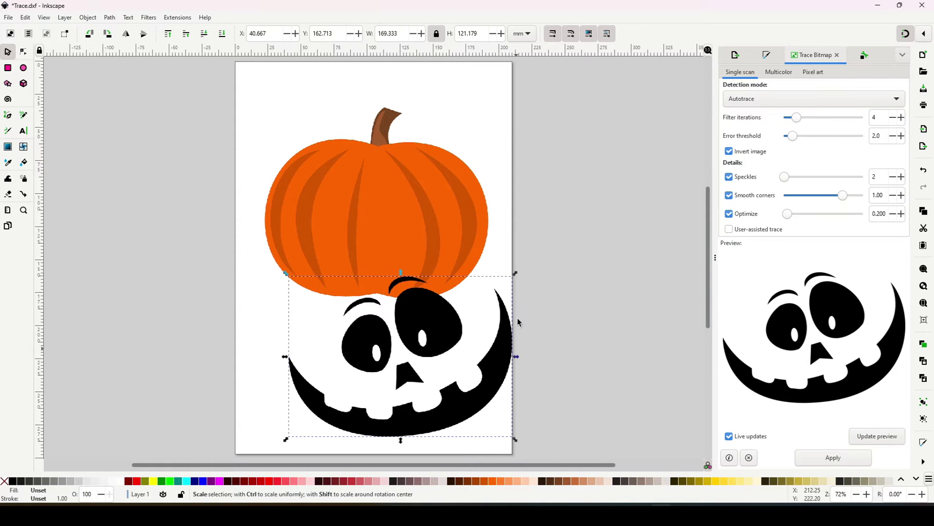
drag(517, 273, 485, 296)
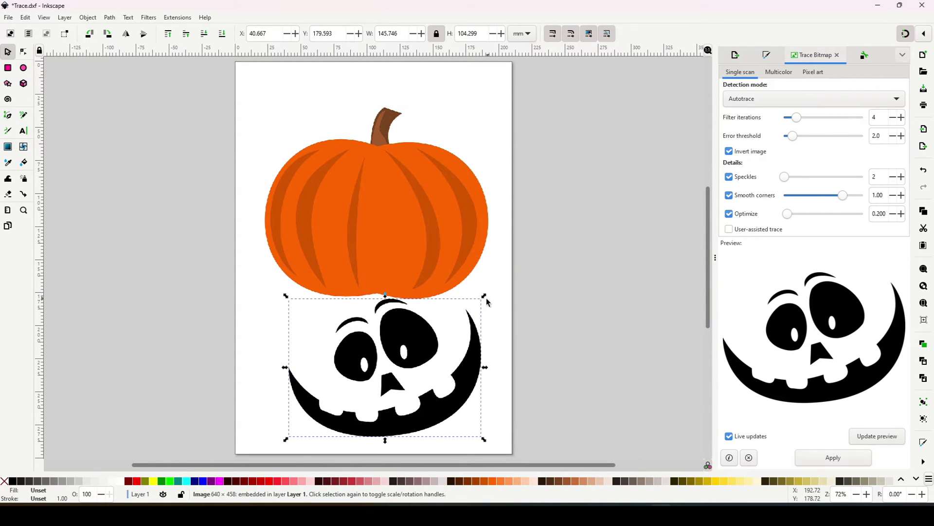
click(124, 34)
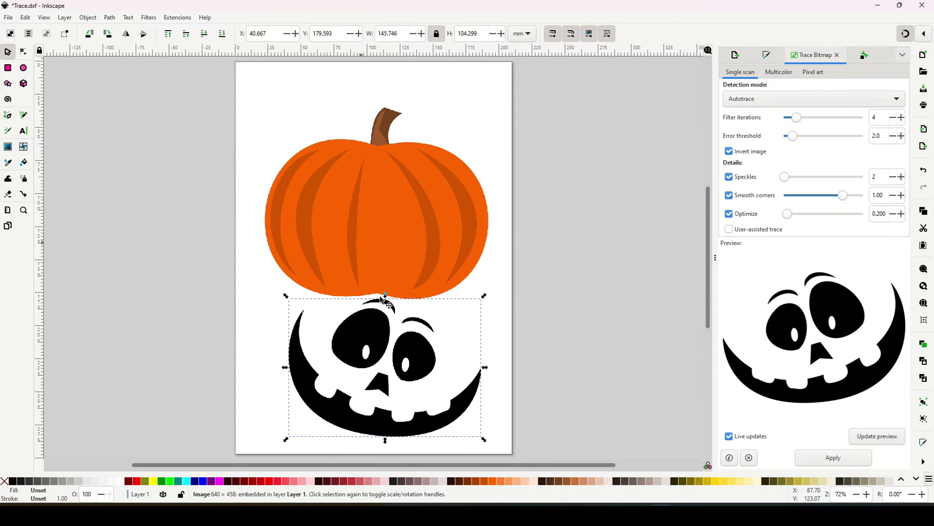
drag(484, 296, 464, 266)
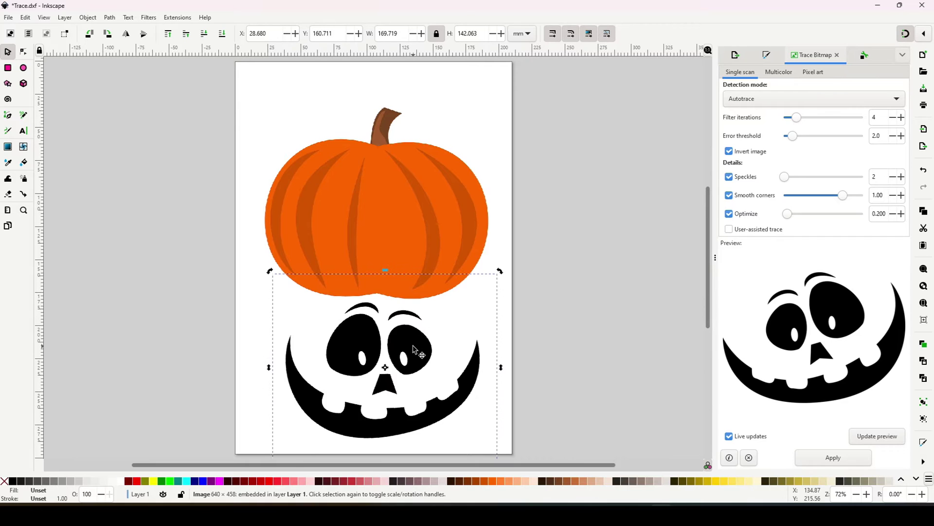
Move and further shrink the face picture so it sits centred on the pumpkin.
mouse_move(412, 345)
mouse_down()
mouse_move(417, 197)
mouse_move(387, 199)
mouse_up()
drag(279, 131, 302, 148)
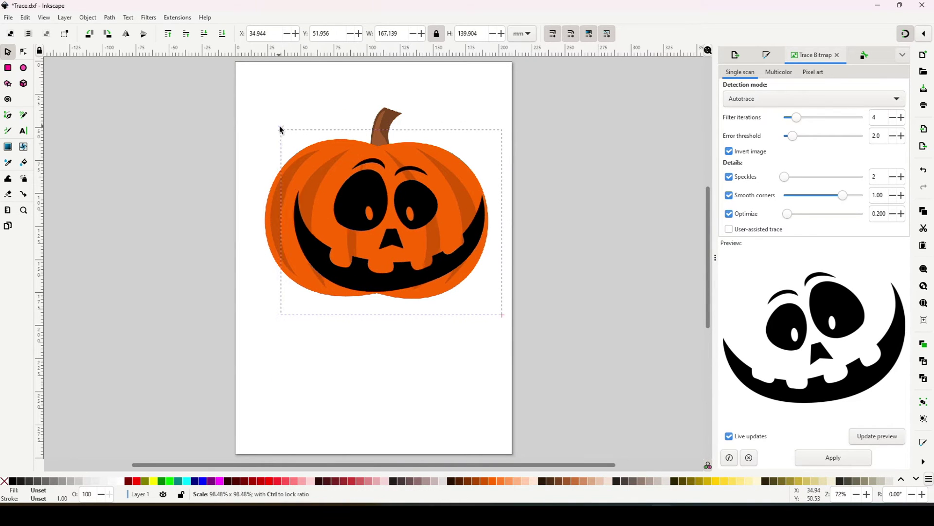
mouse_move(434, 216)
mouse_down()
mouse_move(413, 202)
mouse_move(421, 210)
mouse_up()
click(414, 319)
click(387, 123)
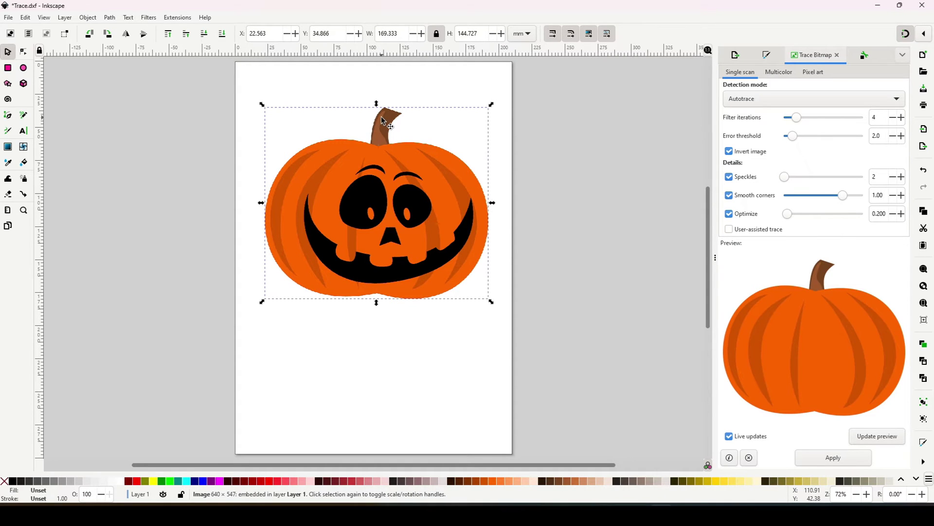
Trace the pumpkin bitmap with Single scan Autotrace and move the orange path left off the page.
right_click(453, 161)
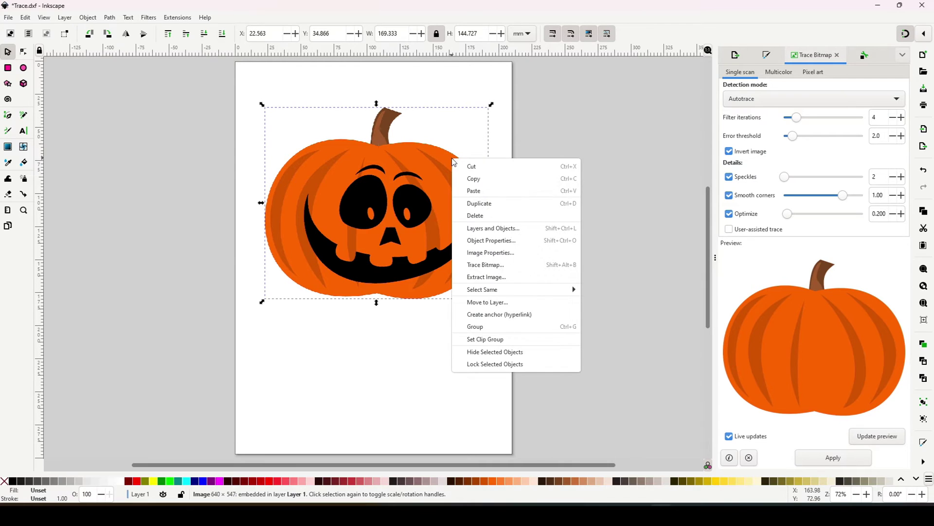
click(543, 257)
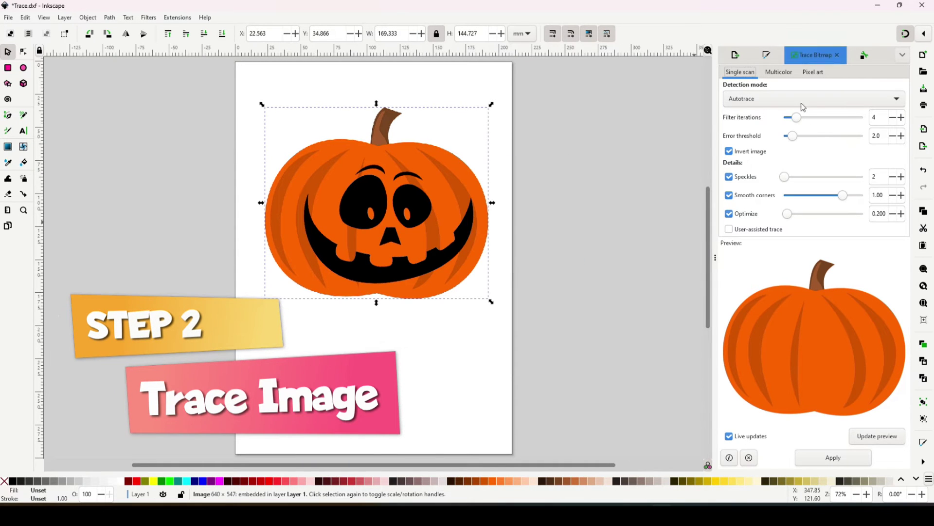
click(758, 104)
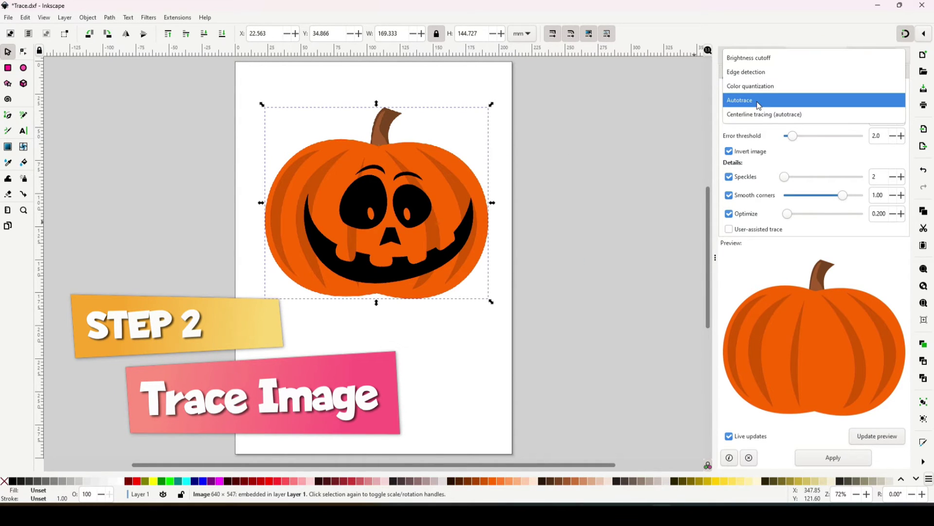
click(757, 104)
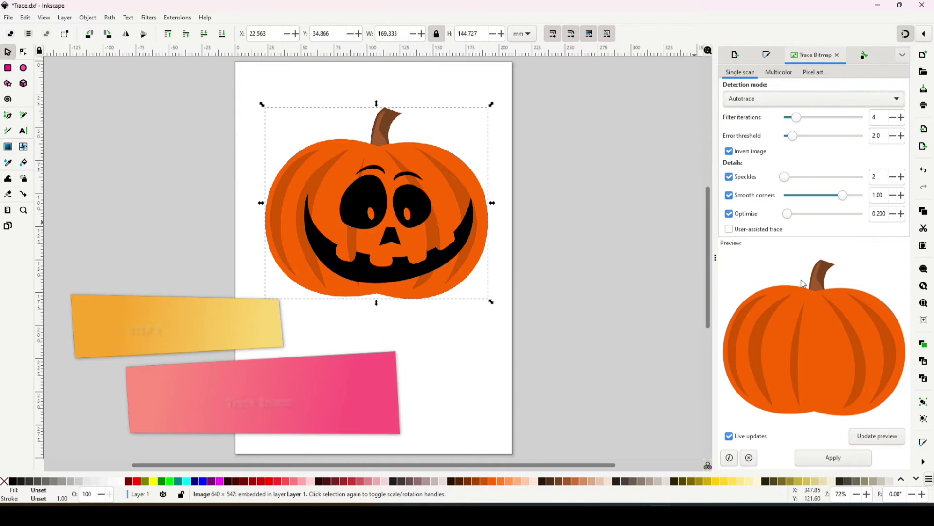
click(845, 457)
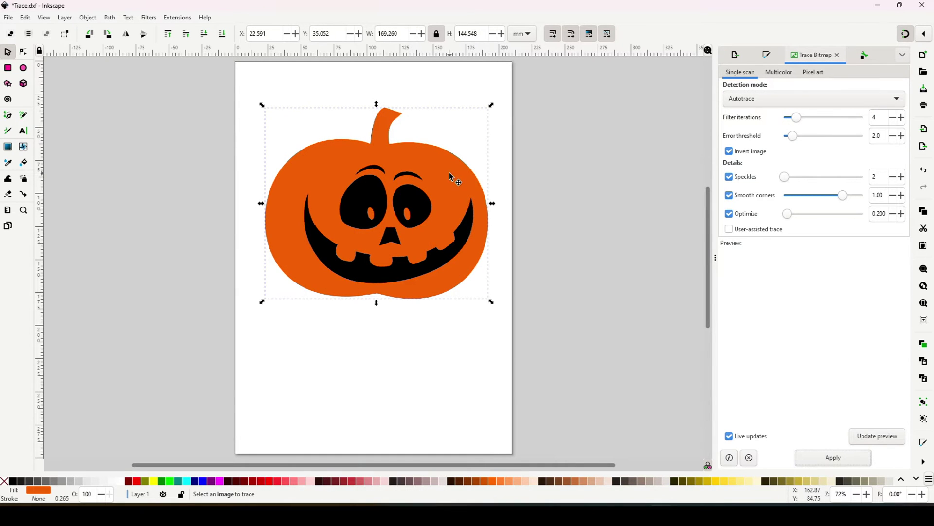
drag(449, 177, 449, 173)
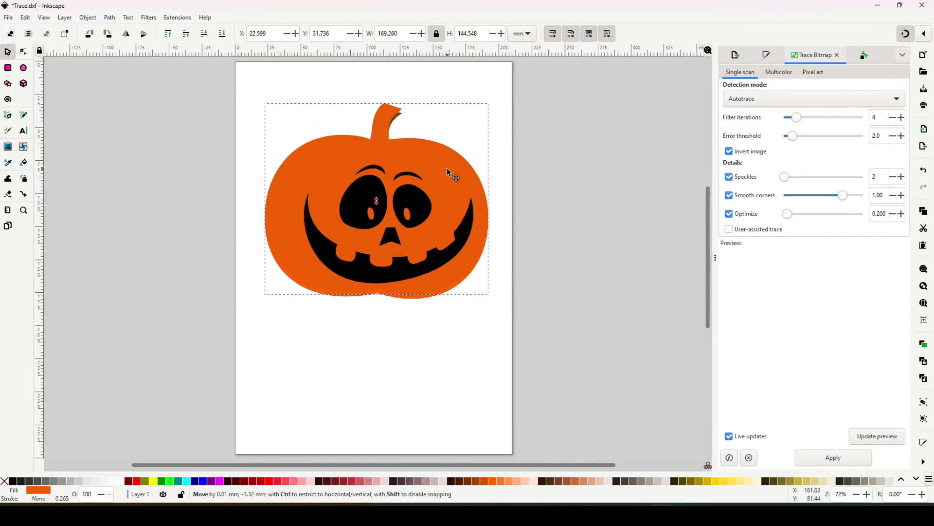
drag(449, 173, 167, 177)
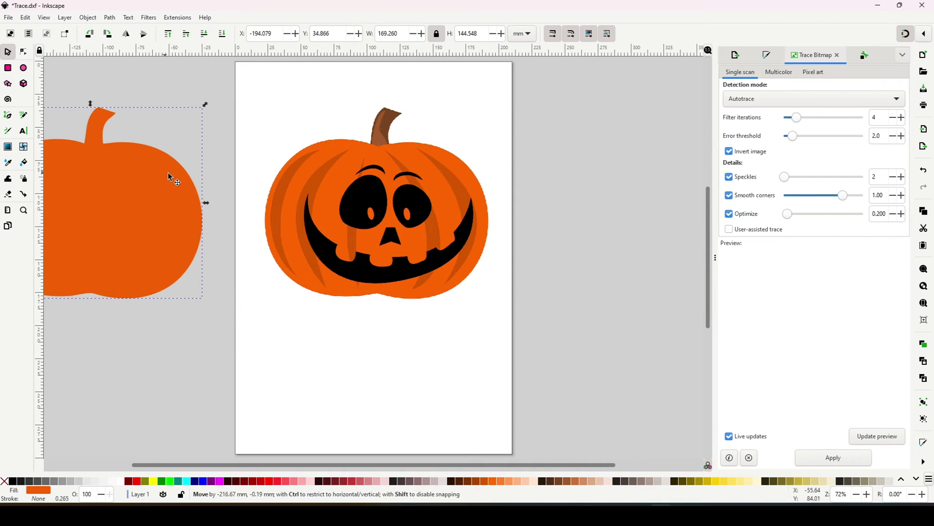
Run a Multicolor trace of the pumpkin with more scans, then delete the striped result.
click(337, 346)
click(447, 174)
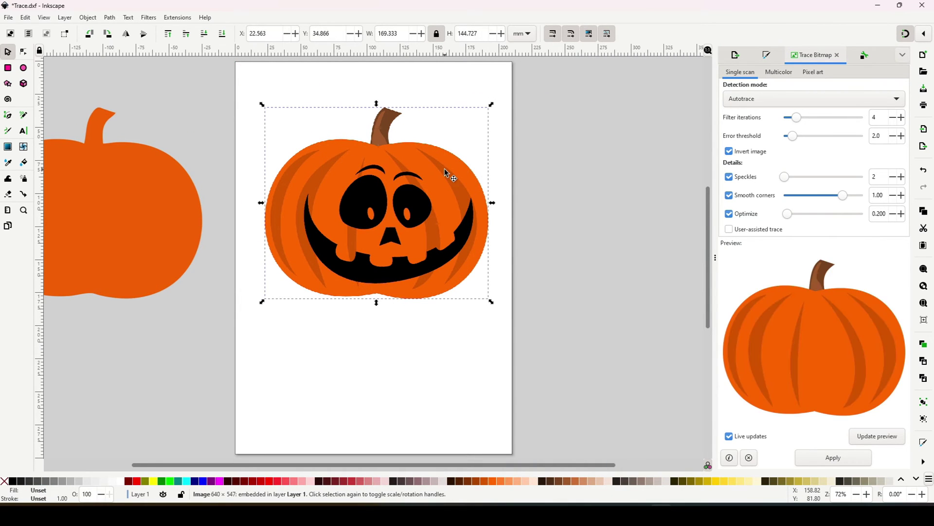
click(776, 76)
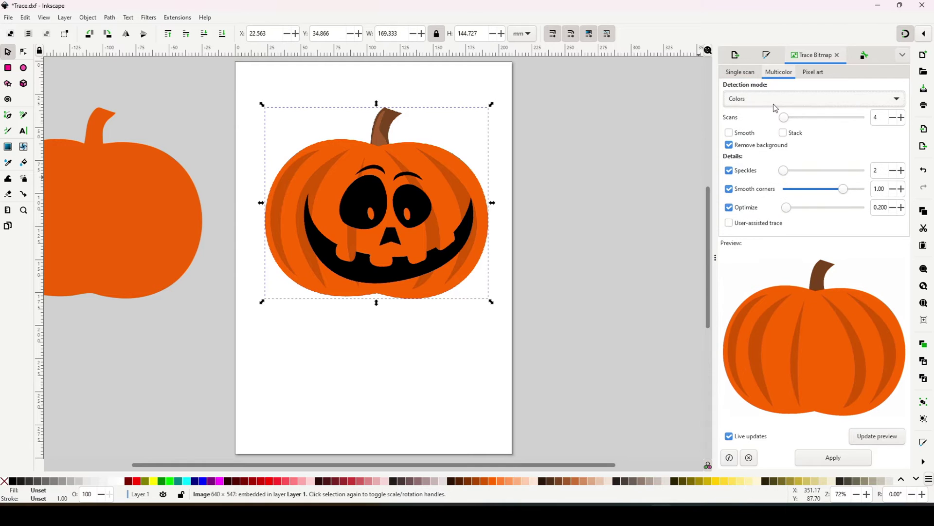
click(901, 118)
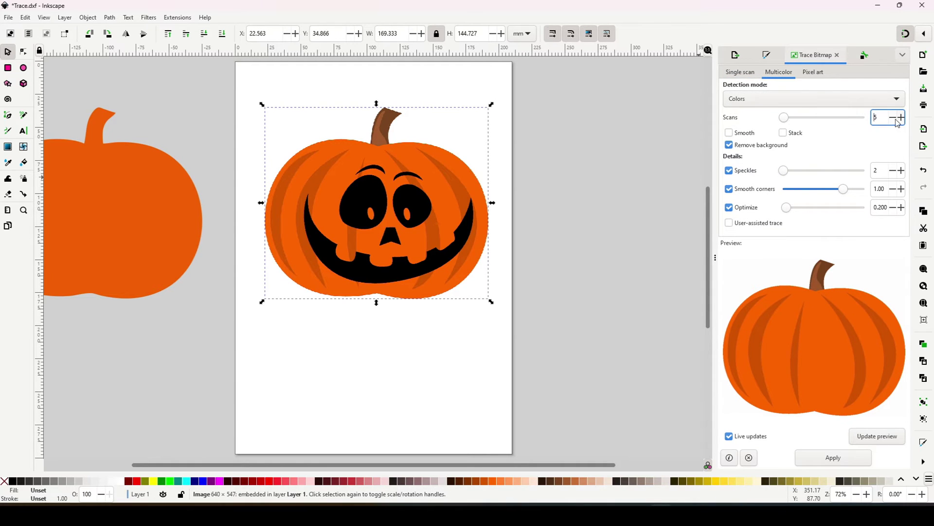
click(833, 458)
drag(447, 188, 664, 192)
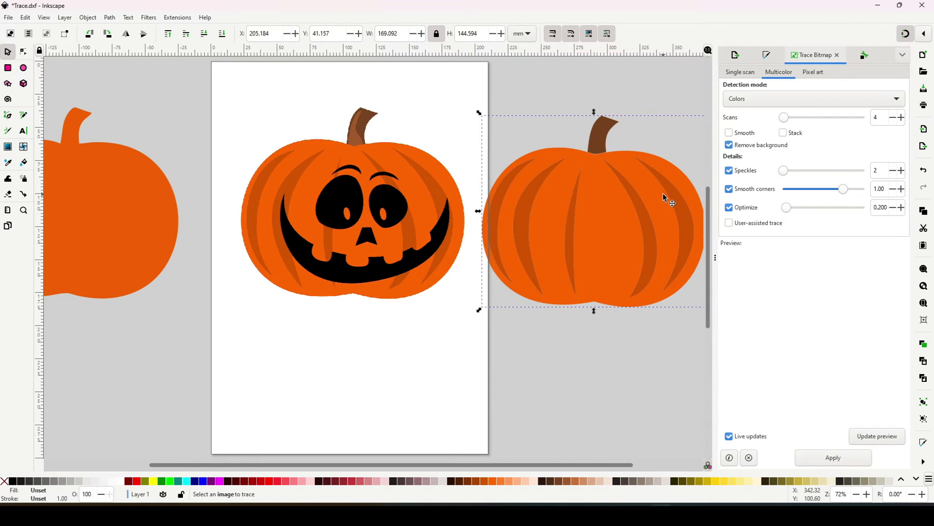
key(Delete)
Move the solid orange outline back onto the jack-o'-lantern and select the face picture.
drag(155, 205, 436, 210)
click(569, 266)
click(347, 196)
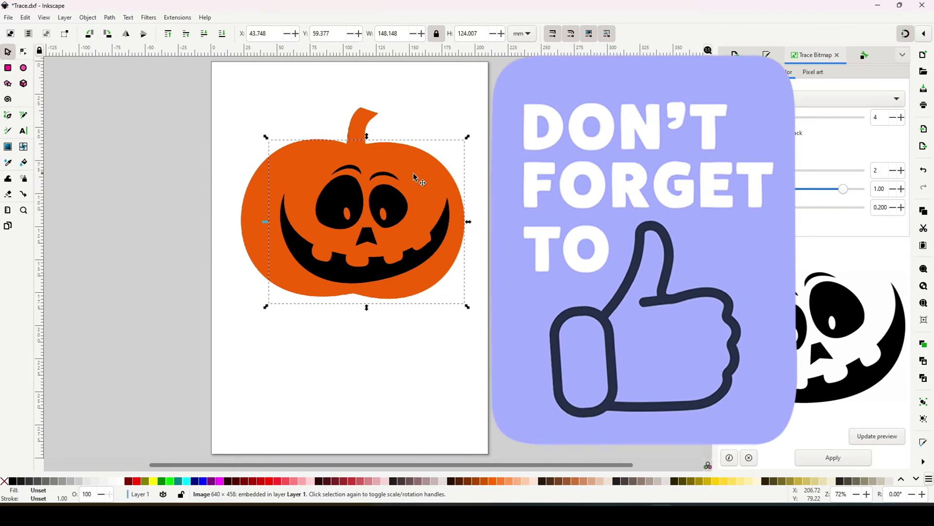
Trace the face picture, then select the black face and orange pumpkin paths and Path > Combine them.
right_click(398, 197)
click(427, 300)
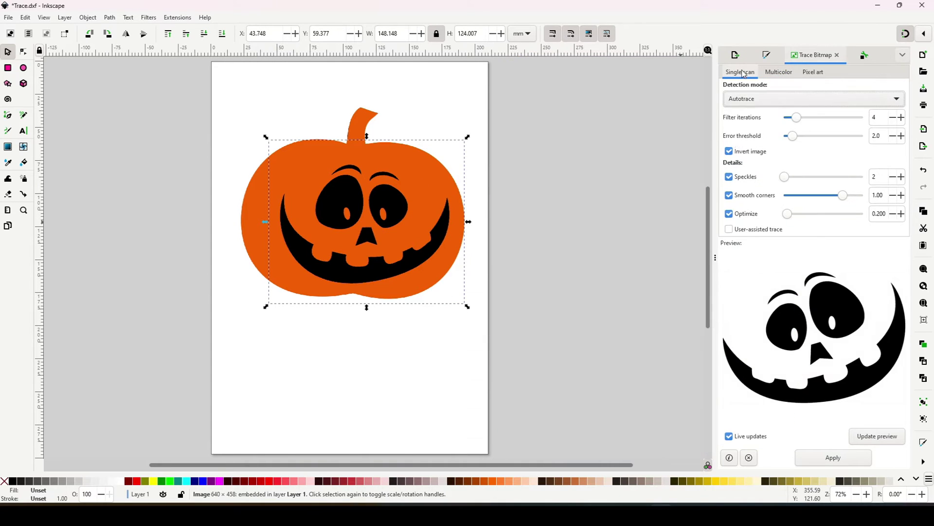
click(553, 272)
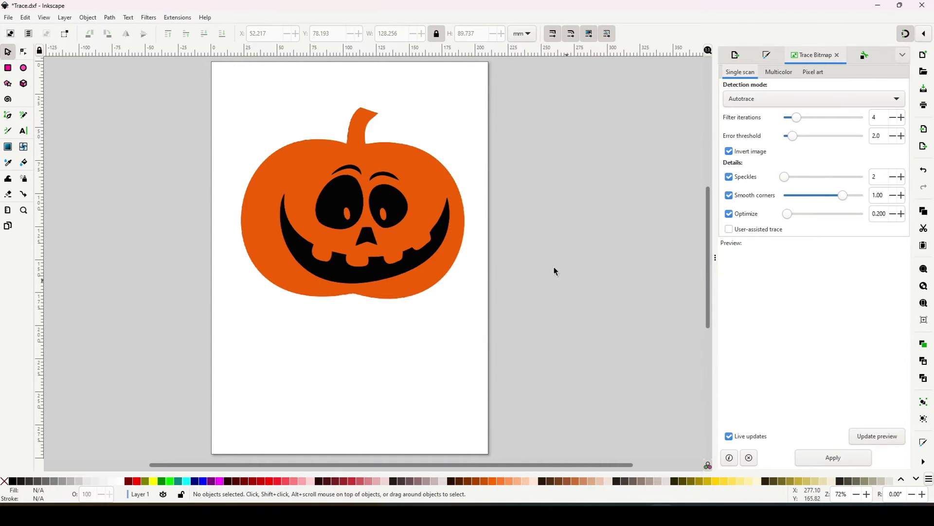
click(394, 207)
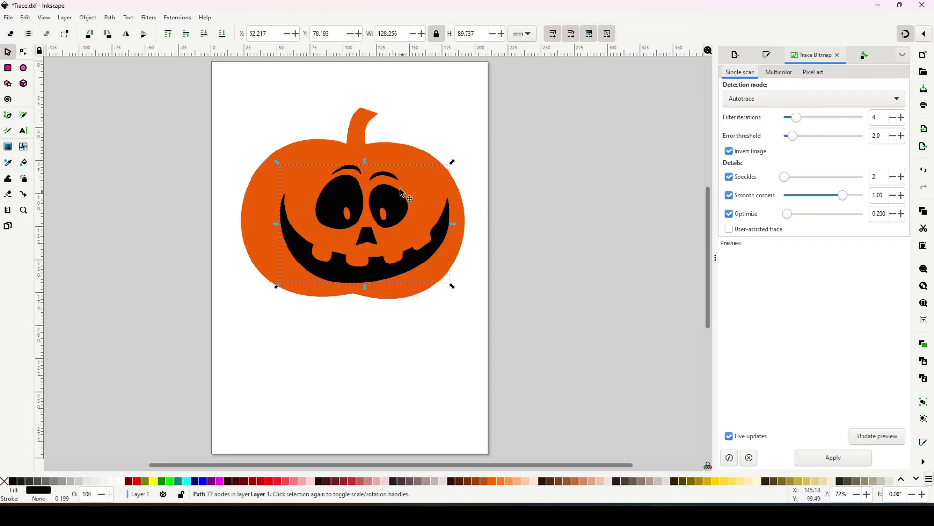
shift+click(395, 155)
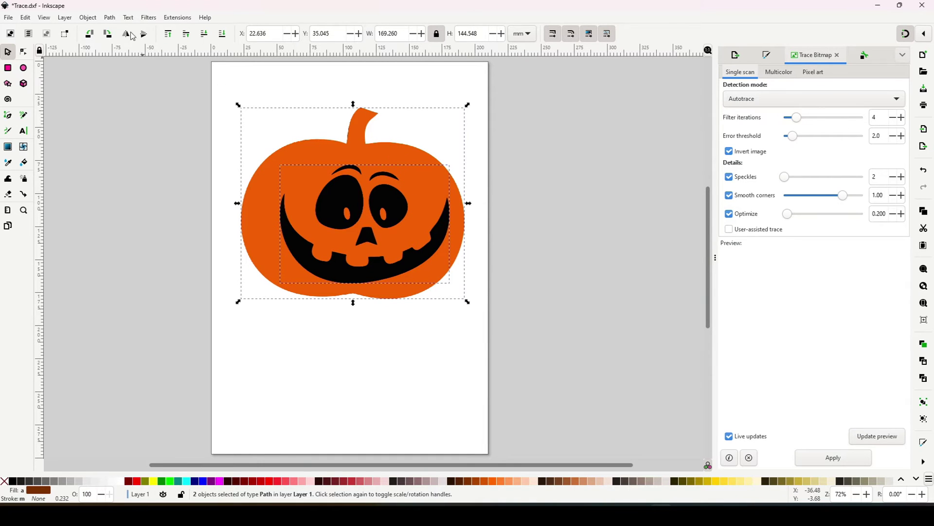
click(109, 18)
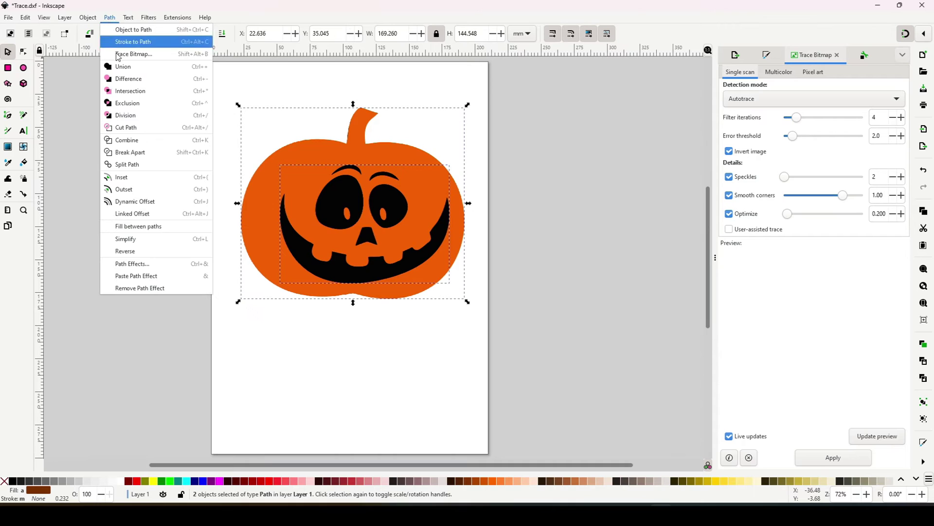
click(126, 140)
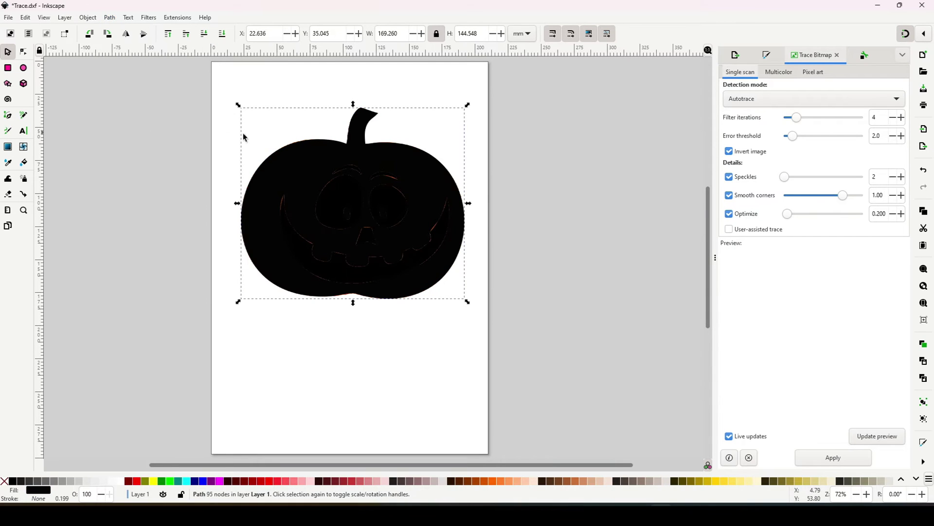
Set the combined path to no fill with a flat black stroke and move both bitmaps off the page.
click(766, 55)
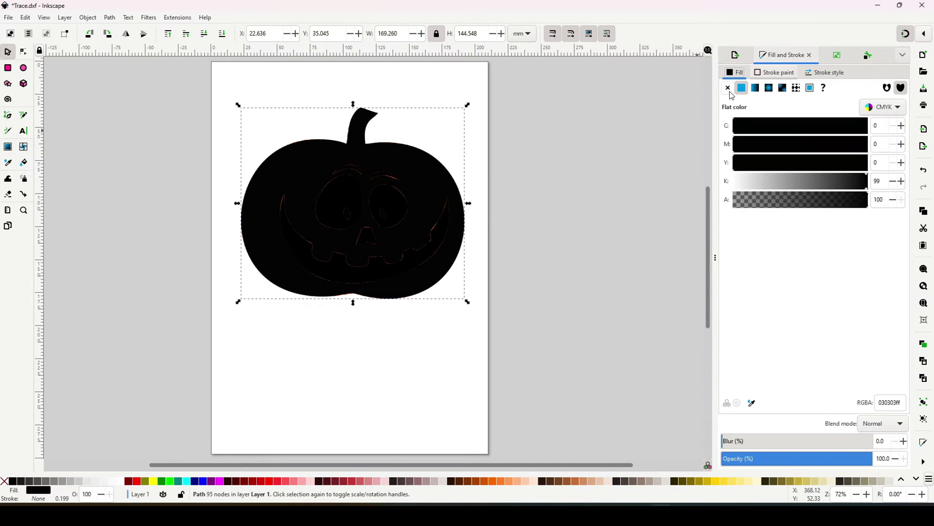
click(728, 87)
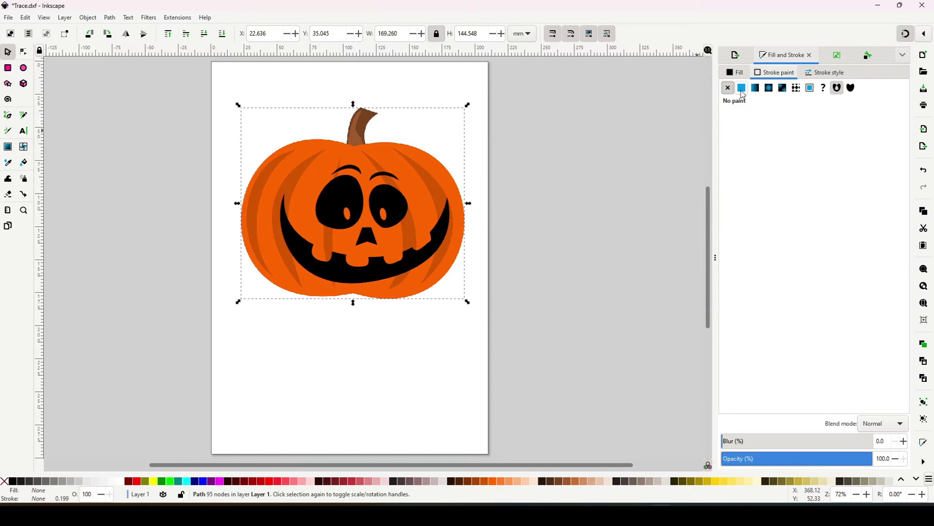
click(742, 88)
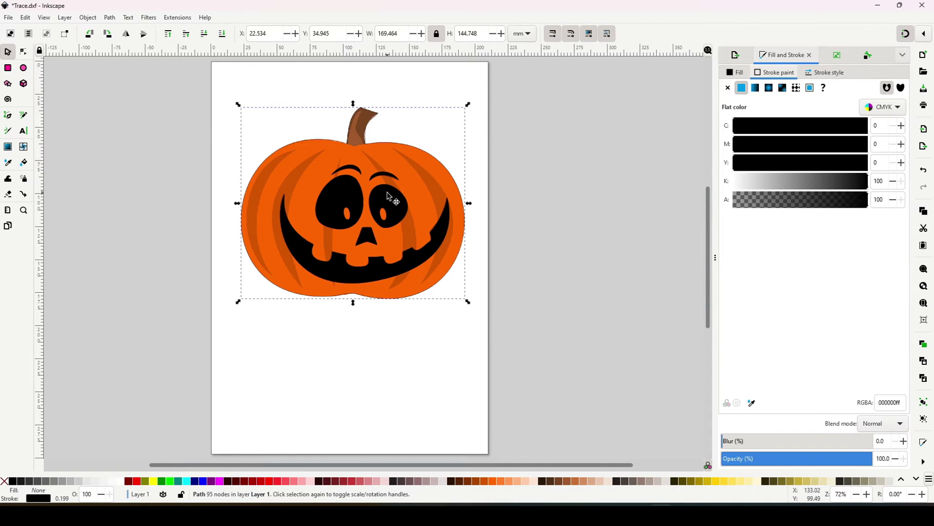
drag(388, 196, 607, 200)
drag(389, 195, 81, 187)
click(559, 316)
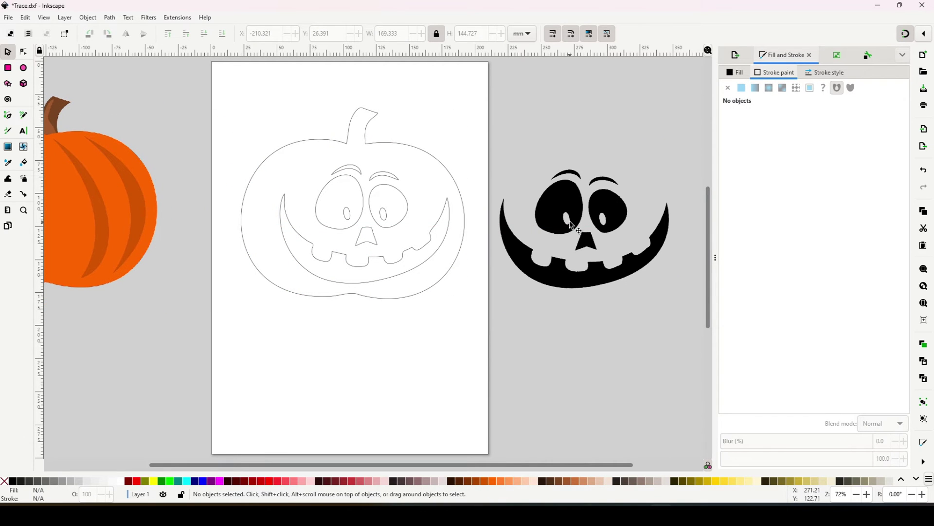
Raise the pumpkin outline's stroke width to about 1.1 mm (1.099).
click(387, 192)
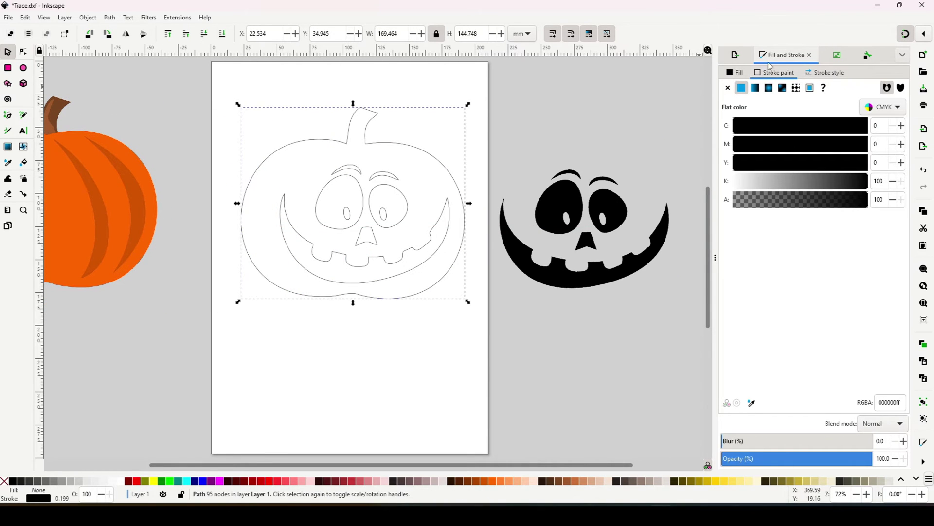
click(828, 73)
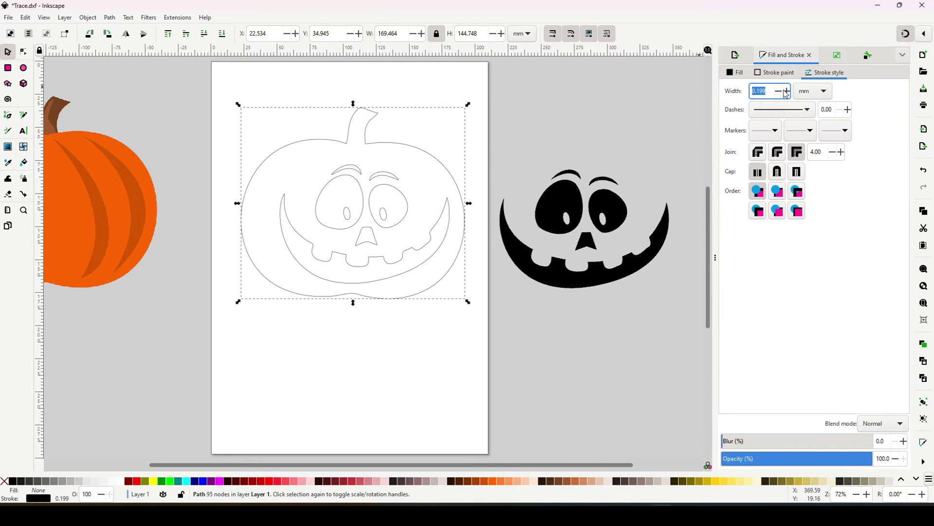
click(785, 92)
click(786, 92)
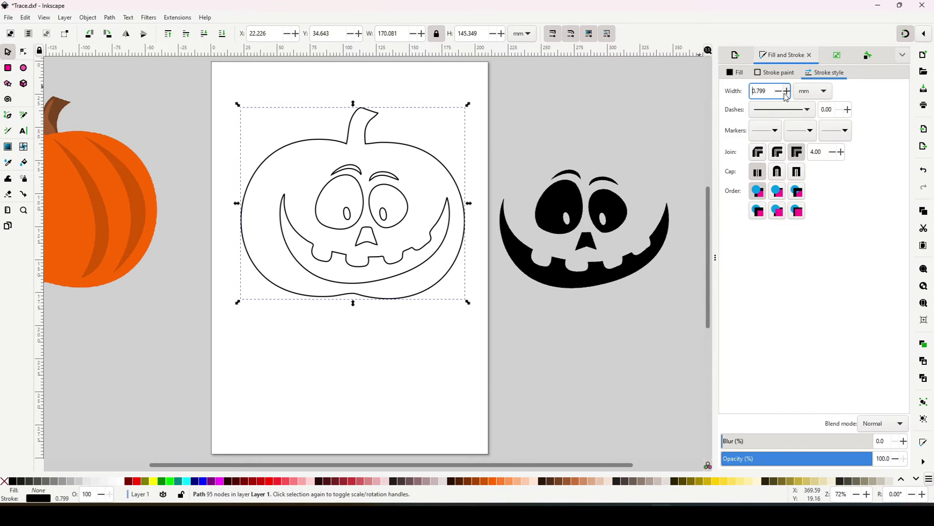
click(785, 92)
click(785, 92)
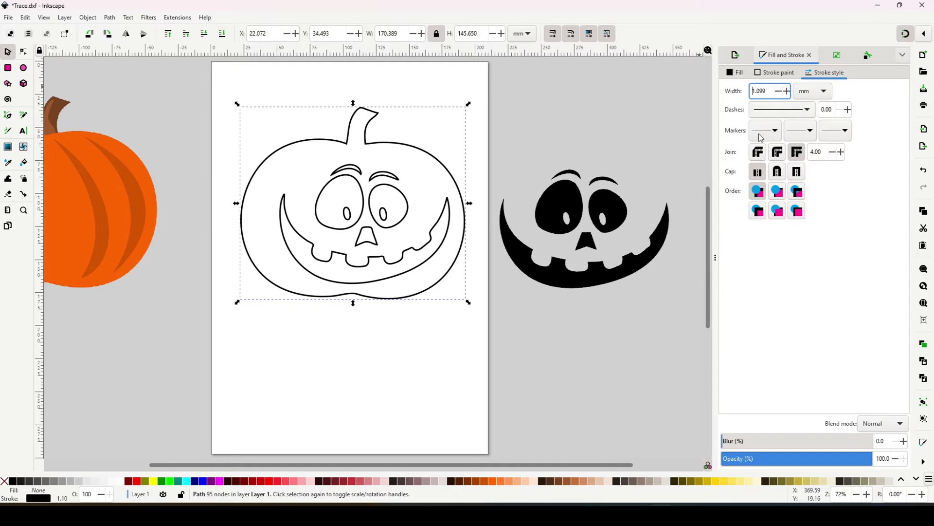
click(396, 343)
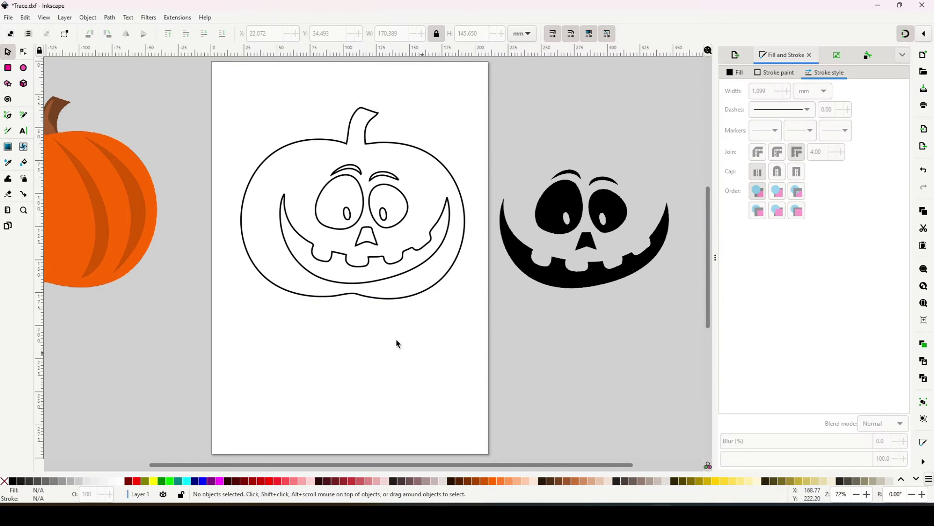
click(362, 226)
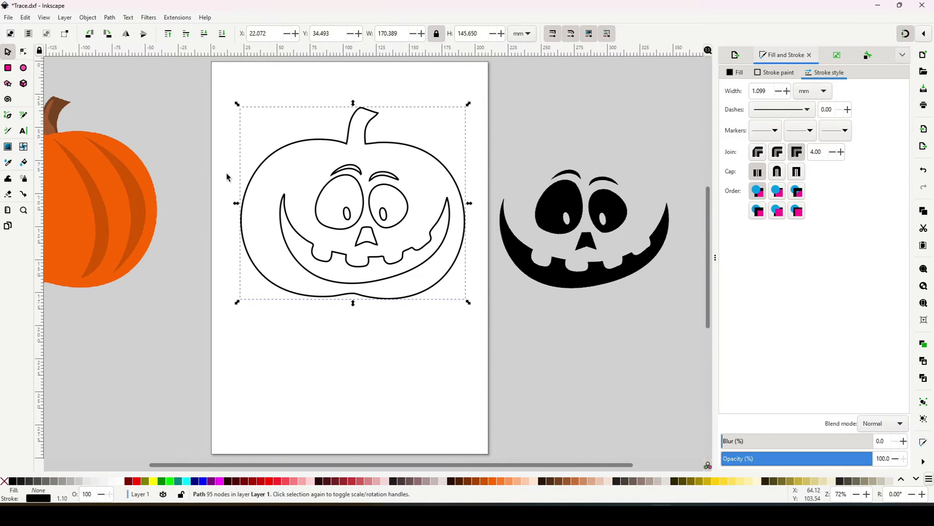
Delete the two pupil shapes from the outline with the Node tool, leaving an 86-node path.
click(24, 51)
ctrl+scroll(365, 209, up, 2)
ctrl+scroll(367, 208, up, 2)
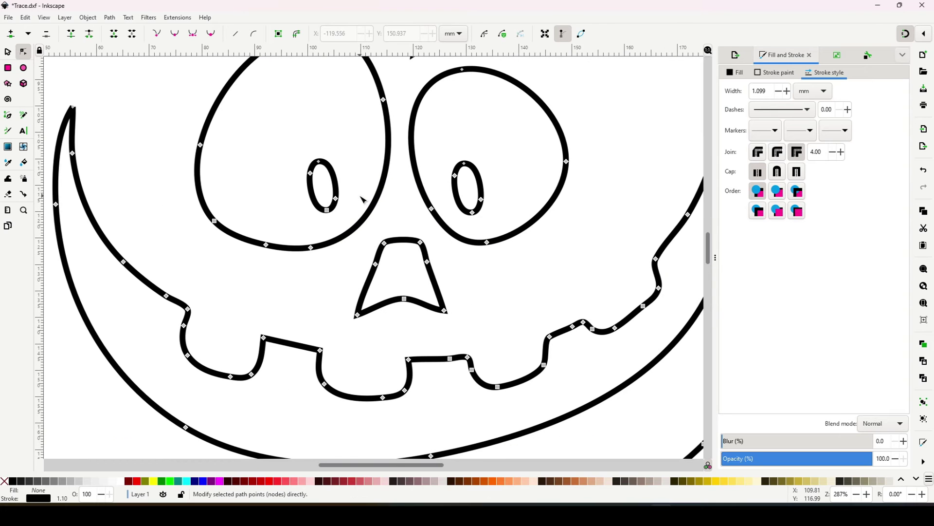
ctrl+scroll(360, 198, down, 4)
ctrl+scroll(361, 200, up, 4)
drag(357, 222, 353, 220)
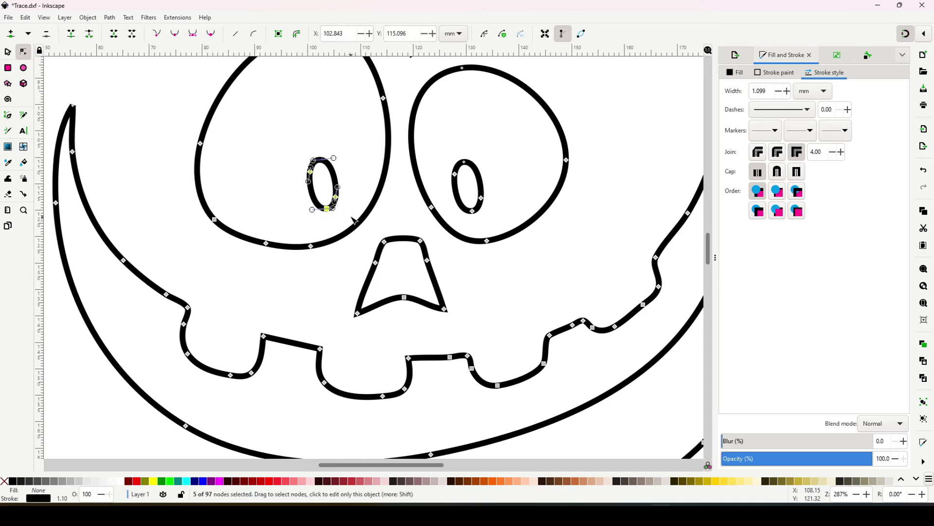
key(Delete)
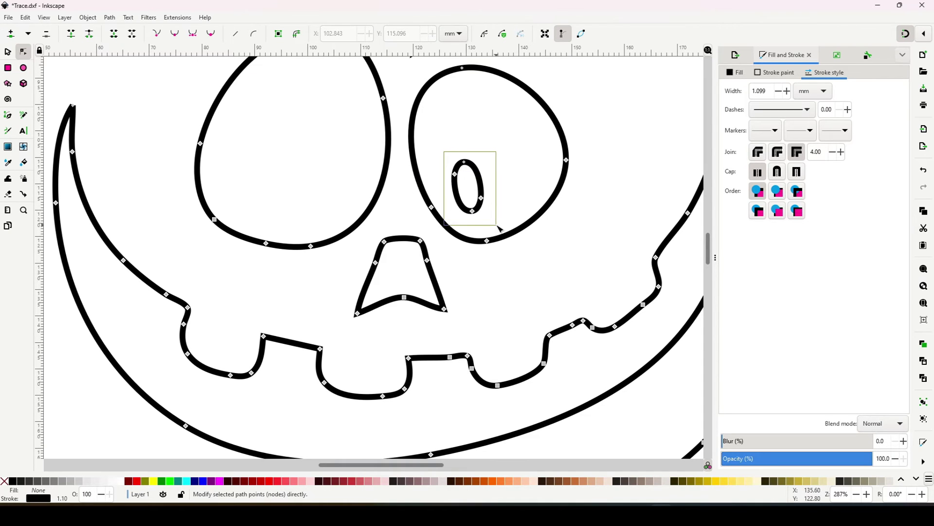
key(Delete)
ctrl+scroll(482, 228, down, 4)
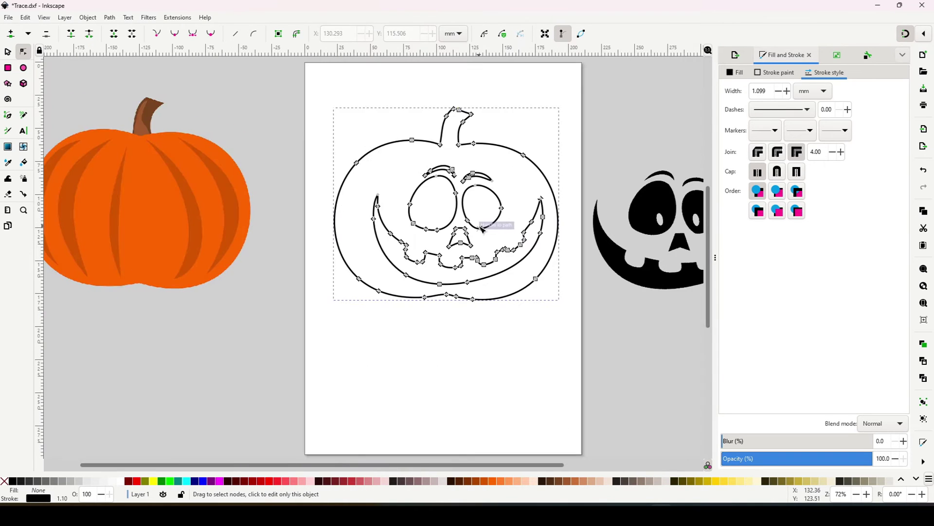
click(8, 52)
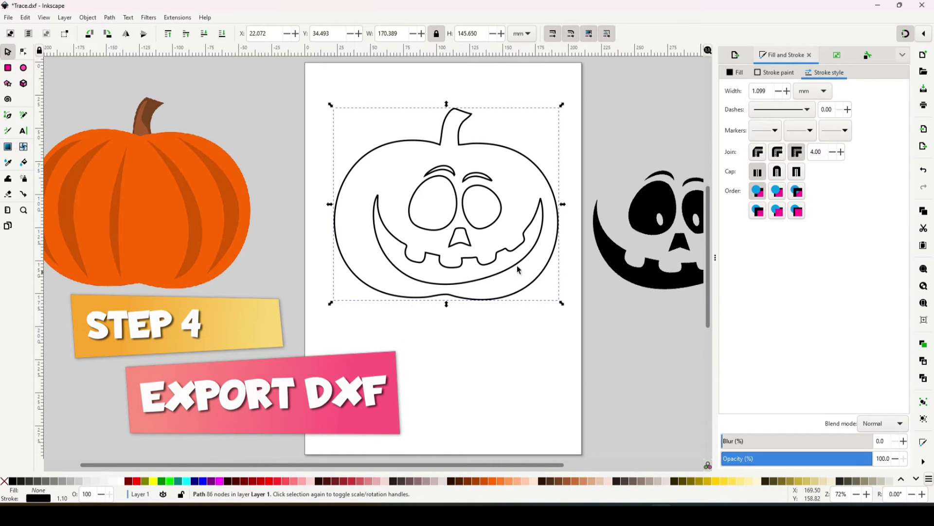
Save a copy as Pumpkin in Desktop Cutting Plotter (AutoCAD DXF R14) format in the Helloween folder.
click(12, 20)
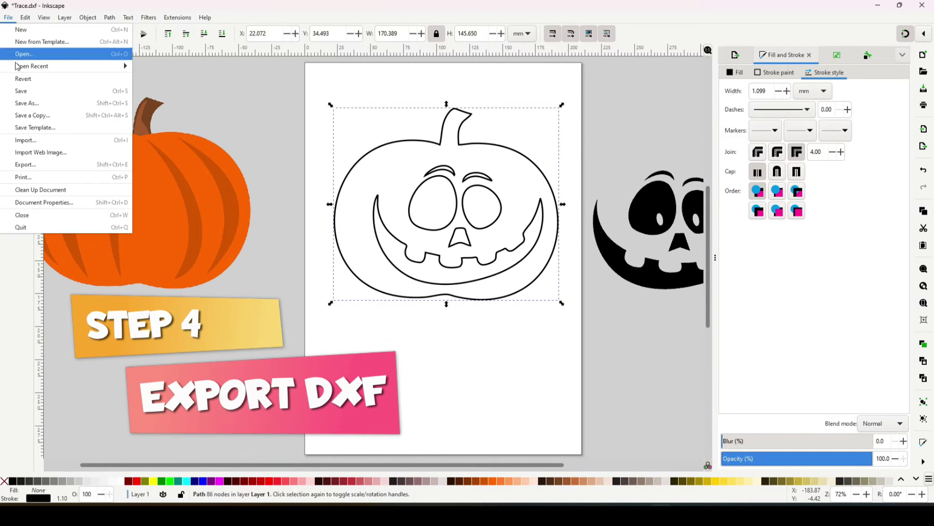
click(24, 115)
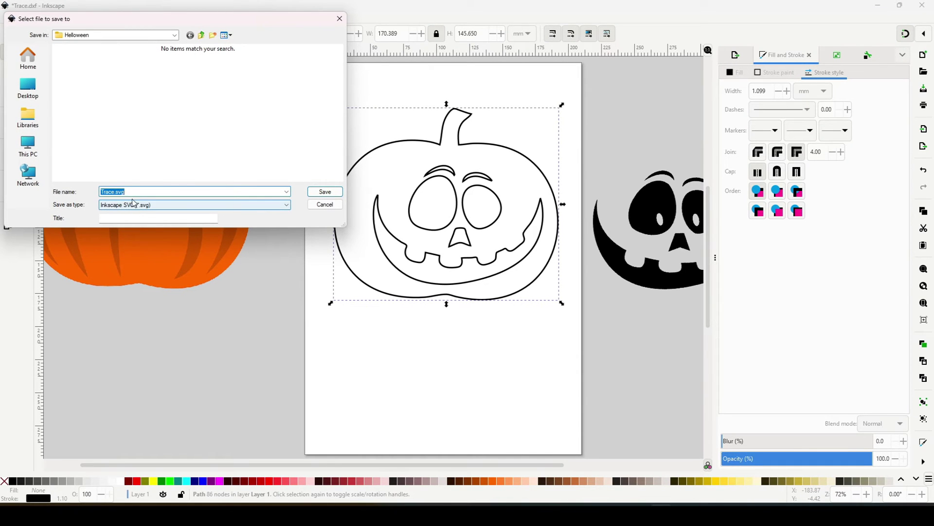
click(132, 205)
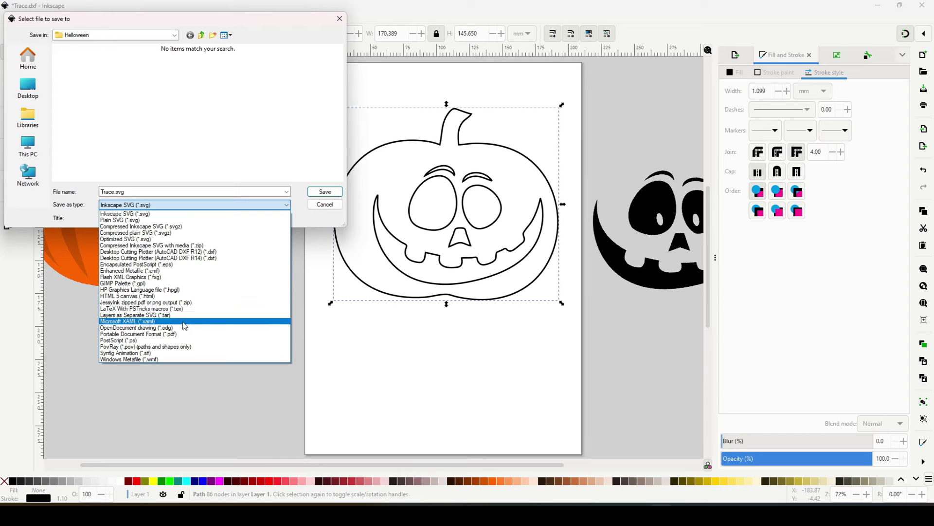
click(207, 258)
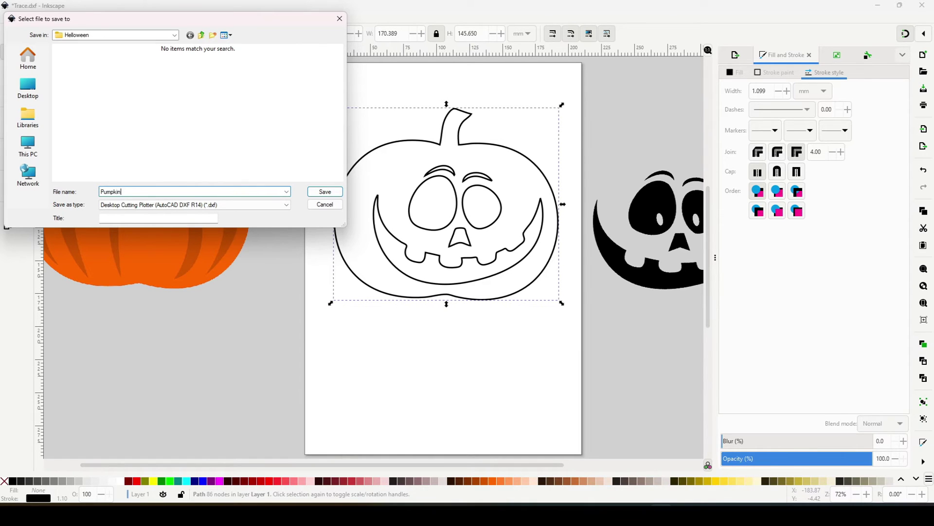
click(325, 193)
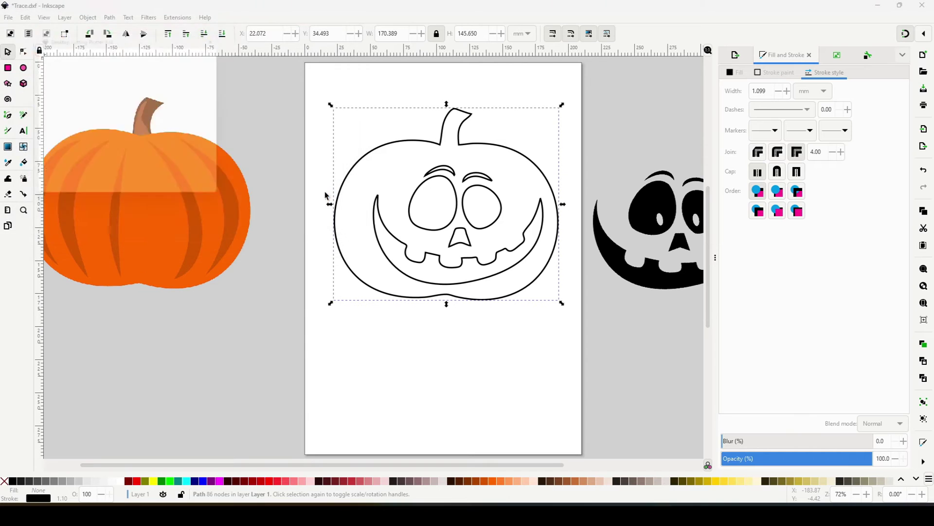
click(210, 195)
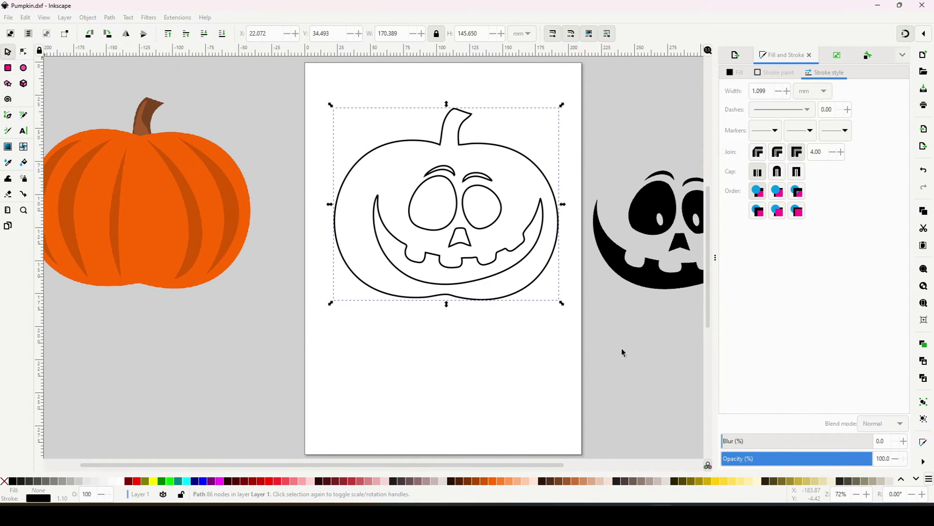
Import Pumpkin.dxf onto the Front Plane as a 2D sketch via Insert > DXF/DWG.
click(613, 468)
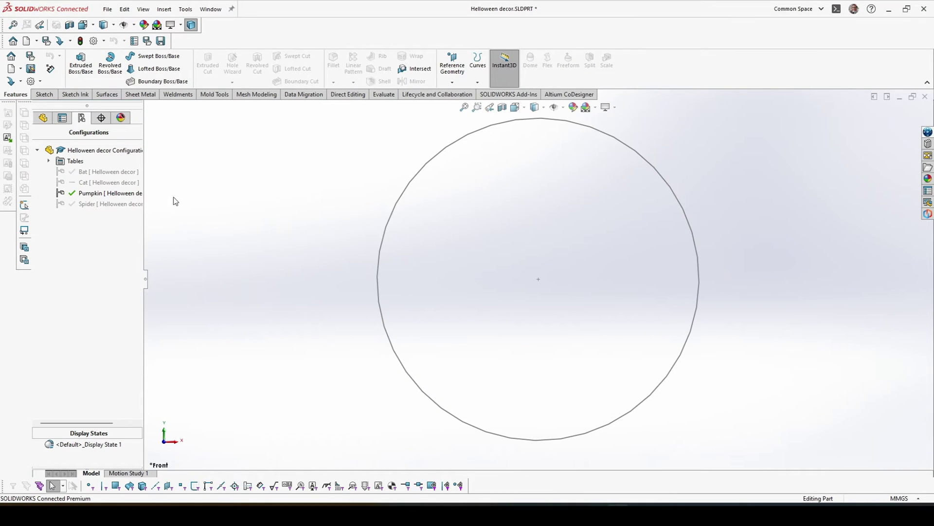
click(43, 117)
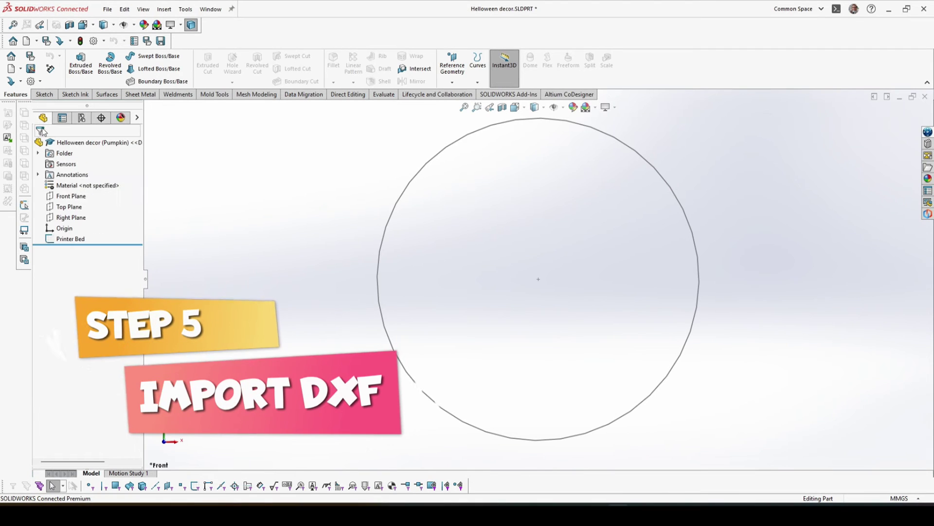
click(67, 197)
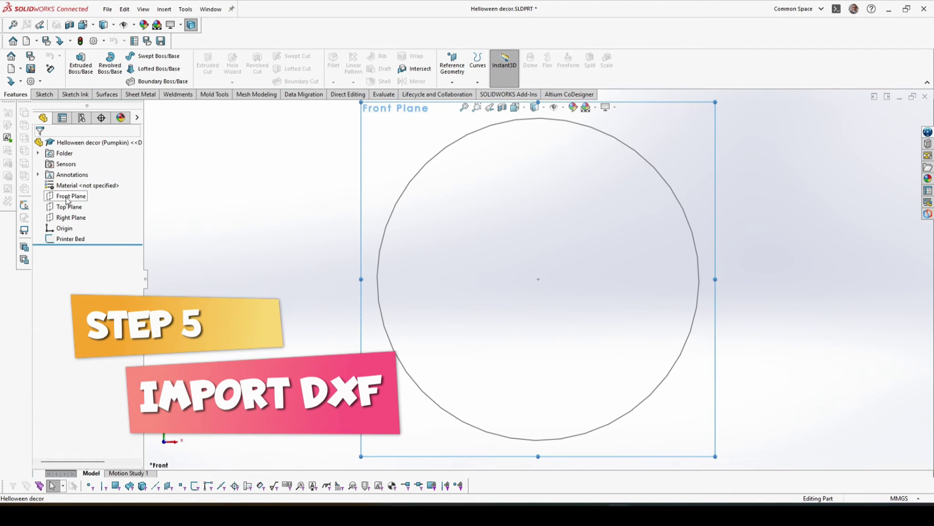
click(164, 9)
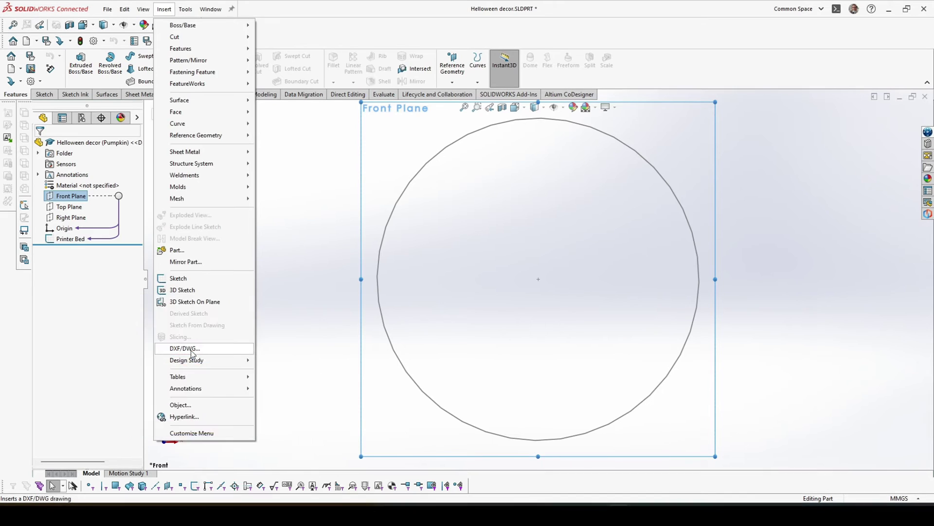
click(184, 349)
double_click(224, 136)
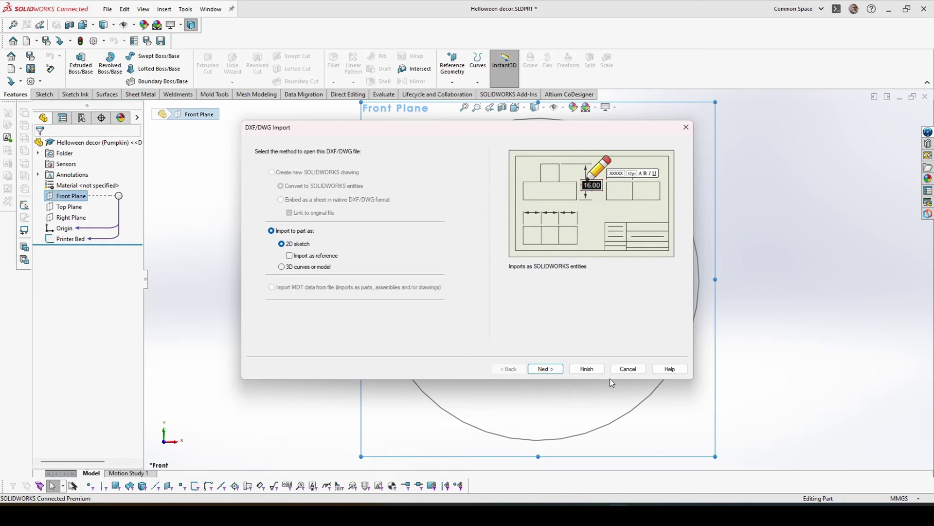
click(587, 369)
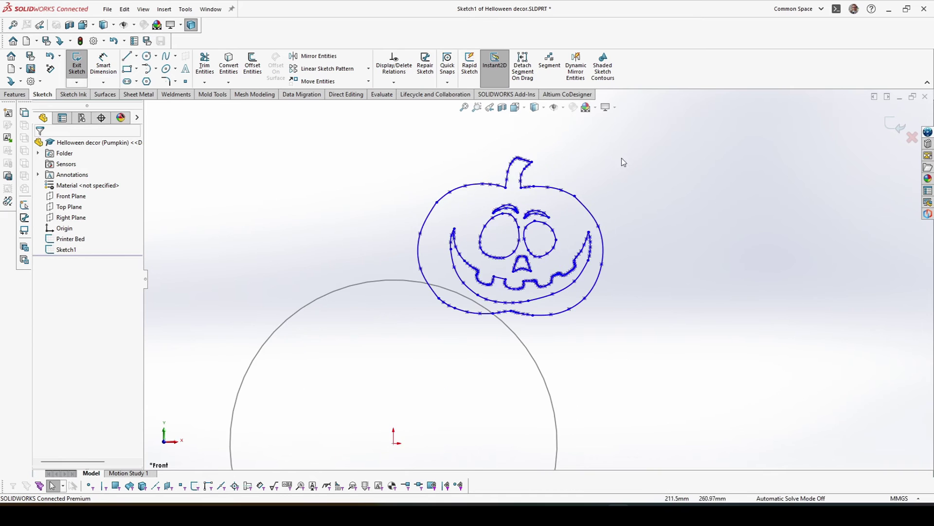
scroll(552, 189, down, 2)
scroll(516, 216, down, 2)
scroll(517, 216, down, 2)
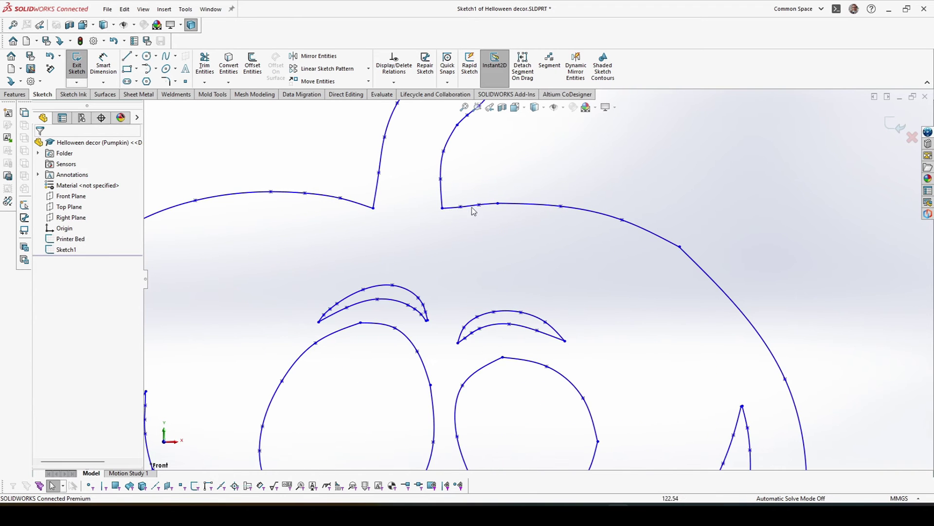
Fit the seven fragmented pumpkin outline curves into one smooth spline via Tools > Spline Tools > Fit Spline.
click(527, 208)
scroll(537, 215, up, 2)
ctrl+click(584, 252)
scroll(584, 252, up, 2)
ctrl+click(680, 340)
scroll(470, 430, down, 3)
scroll(470, 430, down, 2)
ctrl+click(497, 366)
ctrl+click(188, 334)
scroll(407, 232, up, 3)
scroll(406, 231, down, 2)
ctrl+click(413, 260)
scroll(501, 235, up, 1)
ctrl+click(495, 229)
right_click(522, 215)
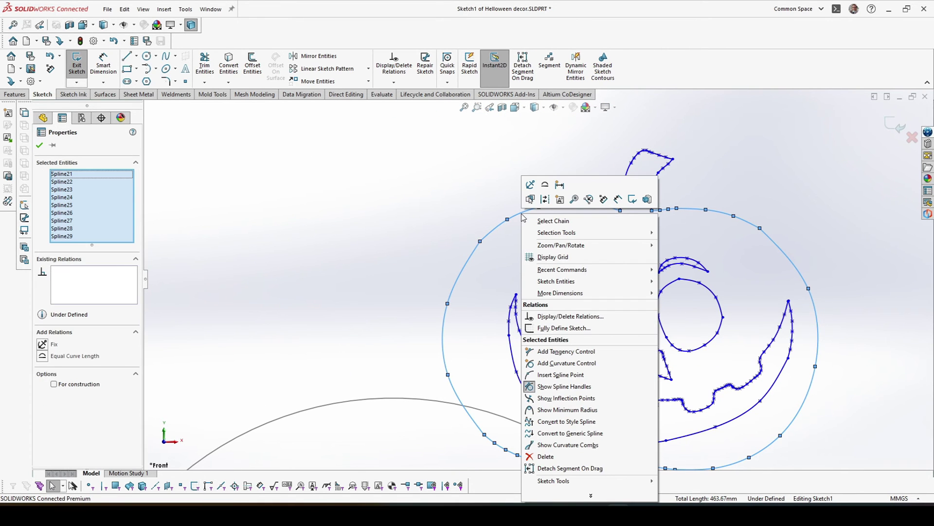
click(185, 9)
click(343, 283)
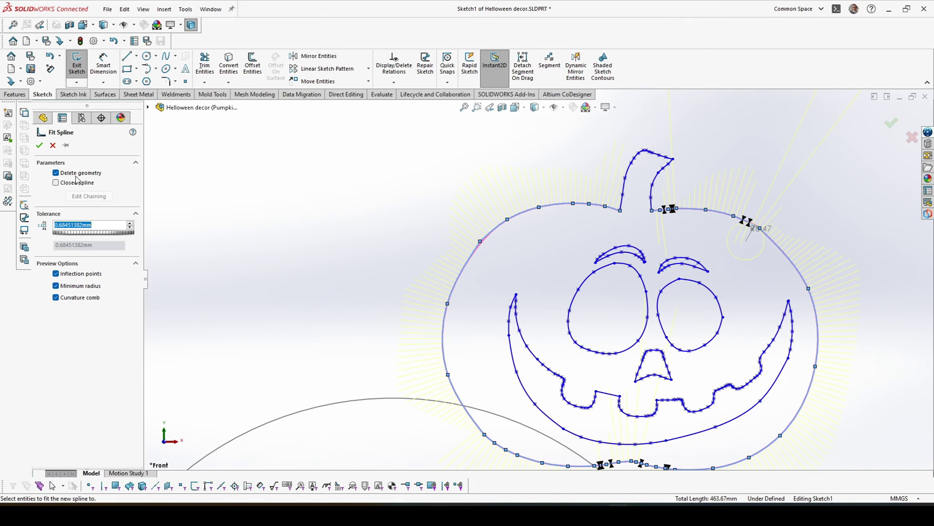
click(39, 145)
scroll(686, 317, down, 2)
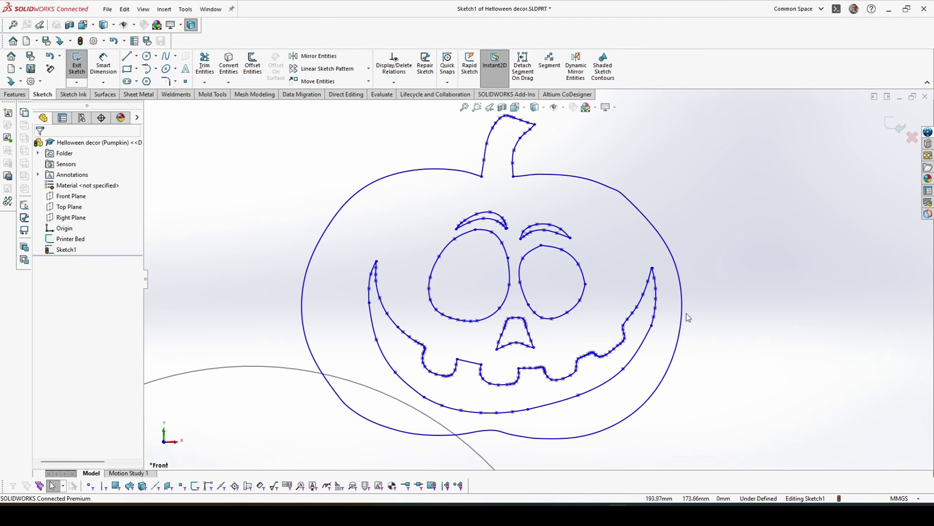
scroll(522, 219, down, 3)
Fit the two stem curves into a single spline.
click(526, 277)
ctrl+click(551, 211)
click(185, 9)
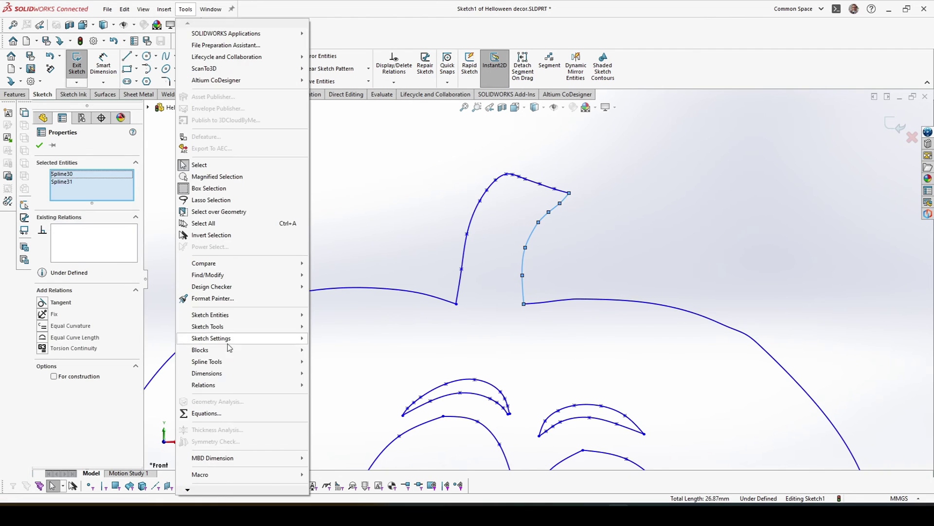
mouse_move(207, 361)
click(343, 284)
click(39, 146)
click(464, 248)
click(377, 219)
scroll(560, 344, up, 3)
scroll(567, 287, down, 2)
Fit the right-eye curves, then the left-eye curves, each into one spline.
click(569, 287)
ctrl+click(528, 314)
ctrl+click(577, 363)
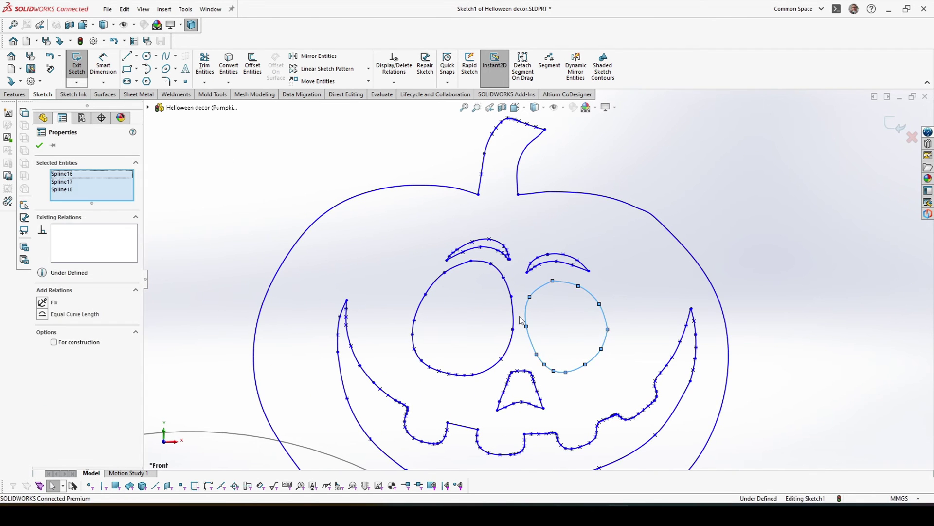
click(185, 9)
click(337, 274)
click(39, 146)
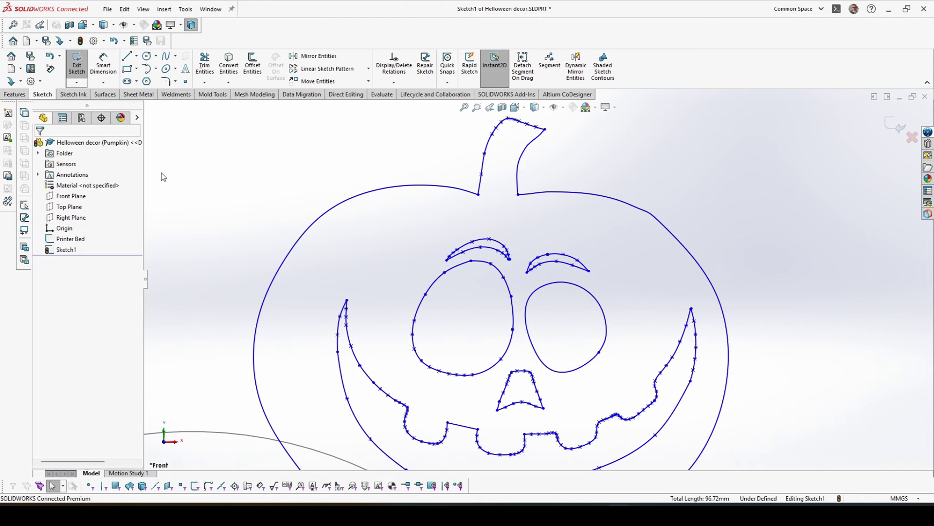
click(510, 288)
click(185, 9)
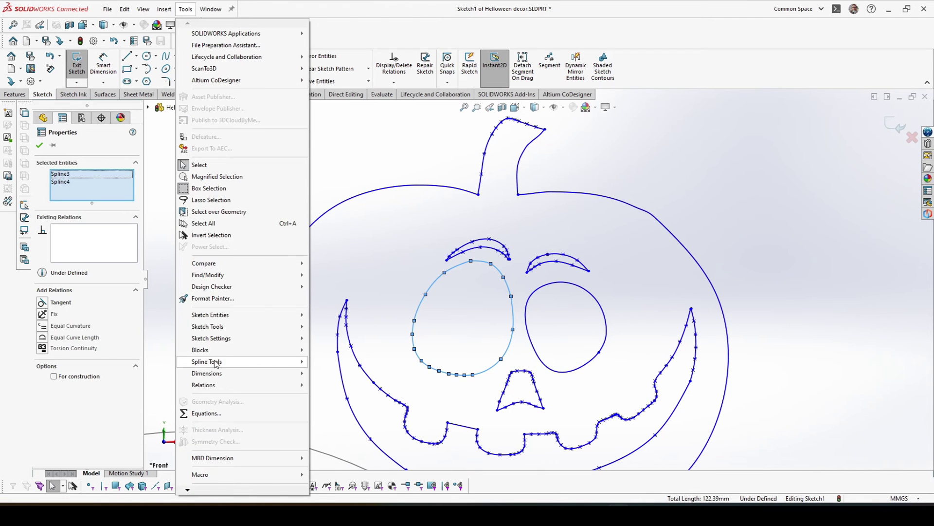
click(338, 274)
key(Return)
scroll(562, 278, down, 2)
scroll(543, 309, up, 2)
scroll(520, 364, down, 3)
scroll(519, 364, up, 1)
Fit the five mouth curves into a single spline.
click(282, 219)
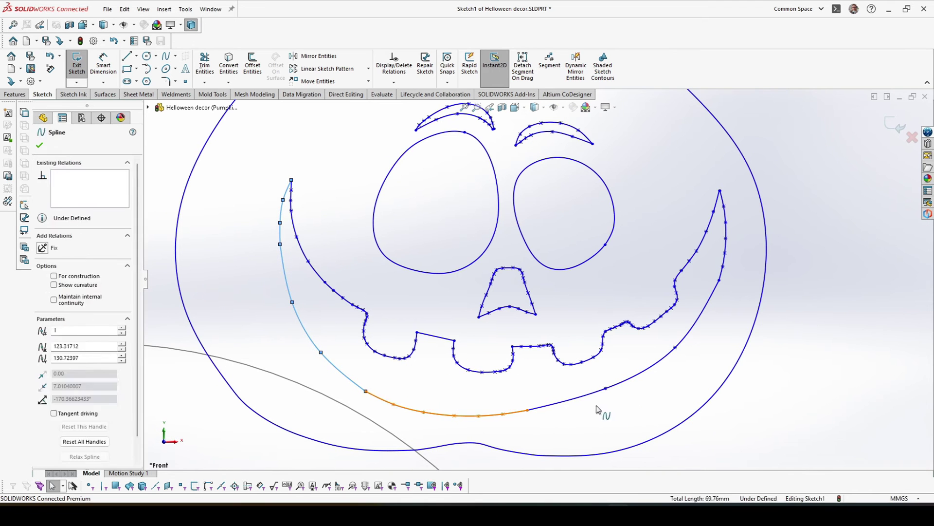
ctrl+click(293, 285)
ctrl+click(438, 415)
ctrl+click(589, 382)
ctrl+click(727, 233)
click(185, 9)
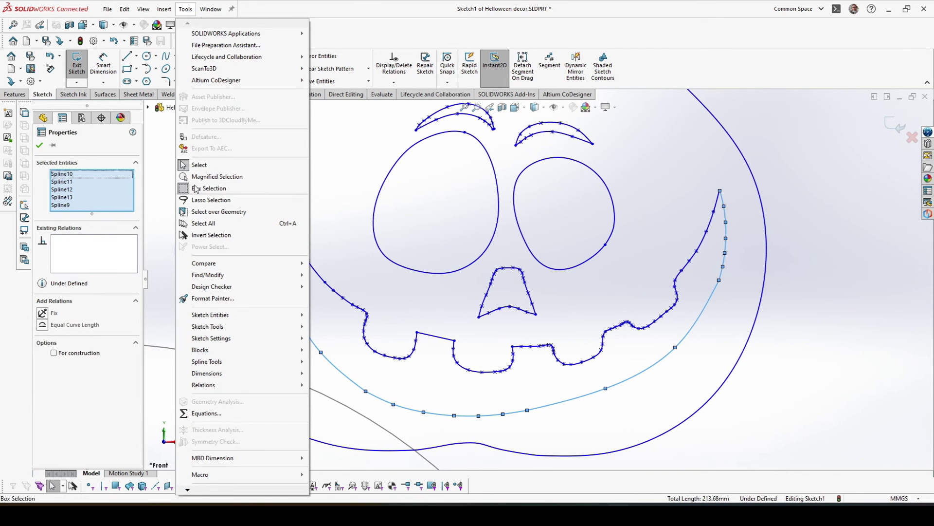
click(351, 283)
key(Return)
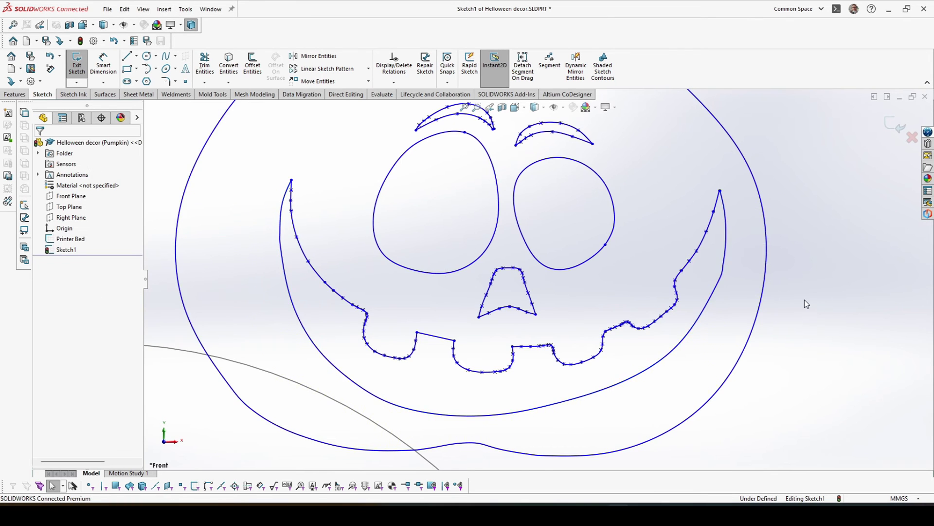
scroll(540, 307, up, 5)
scroll(494, 267, down, 6)
Draw a pupil circle at the bottom edge of each eye, ready for trimming the overlaps.
click(146, 57)
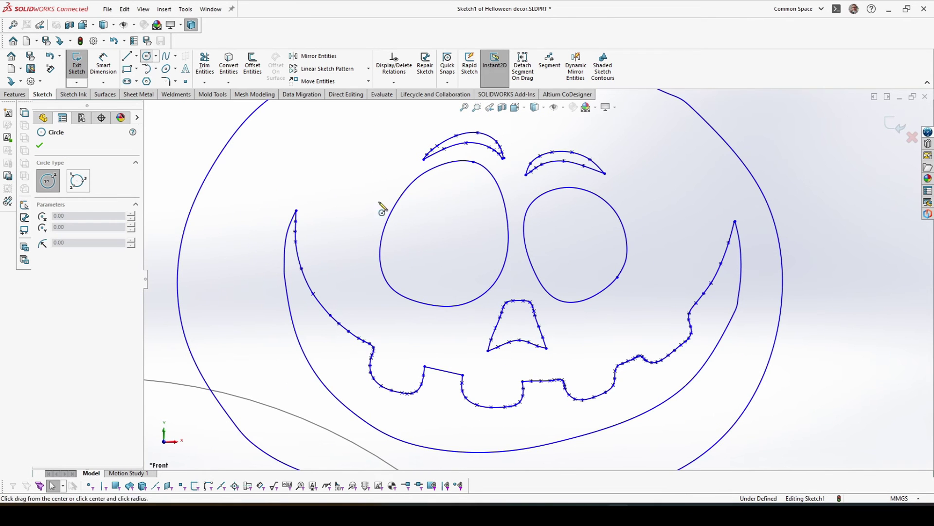
scroll(489, 292, down, 3)
click(466, 286)
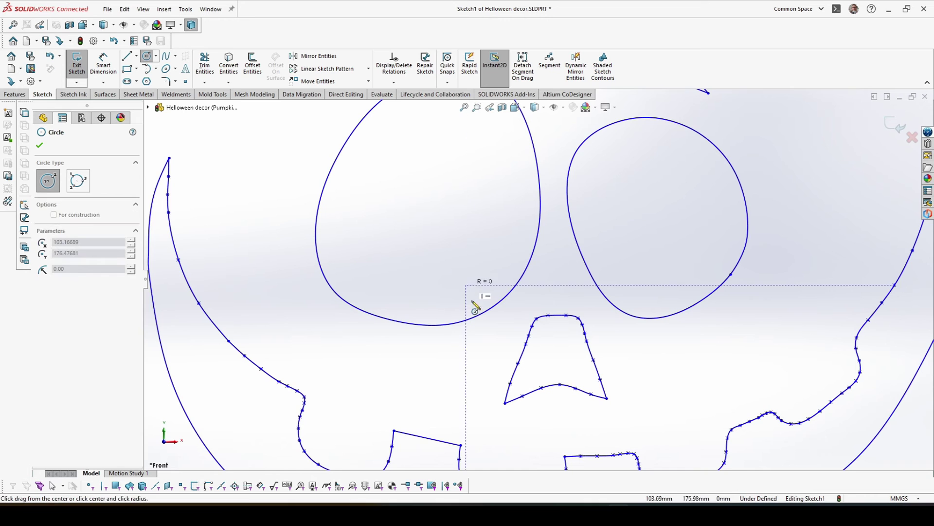
click(482, 321)
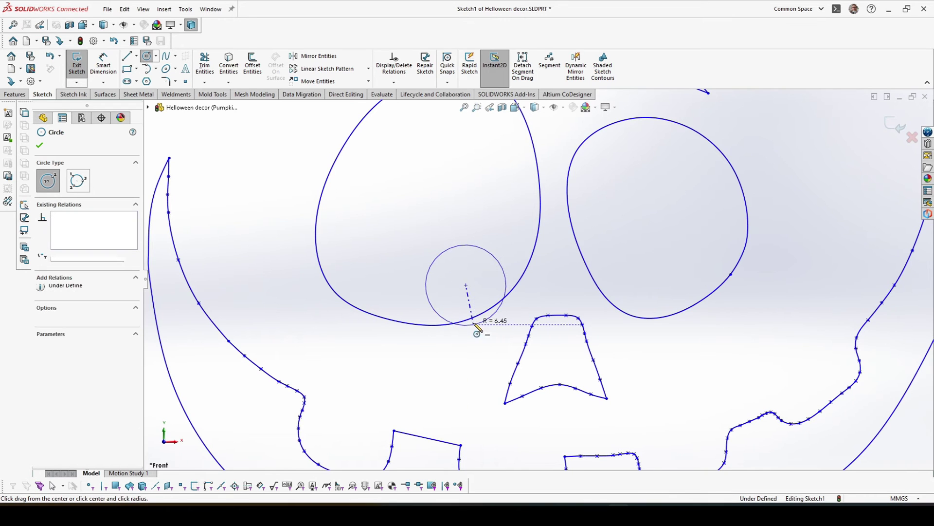
click(642, 285)
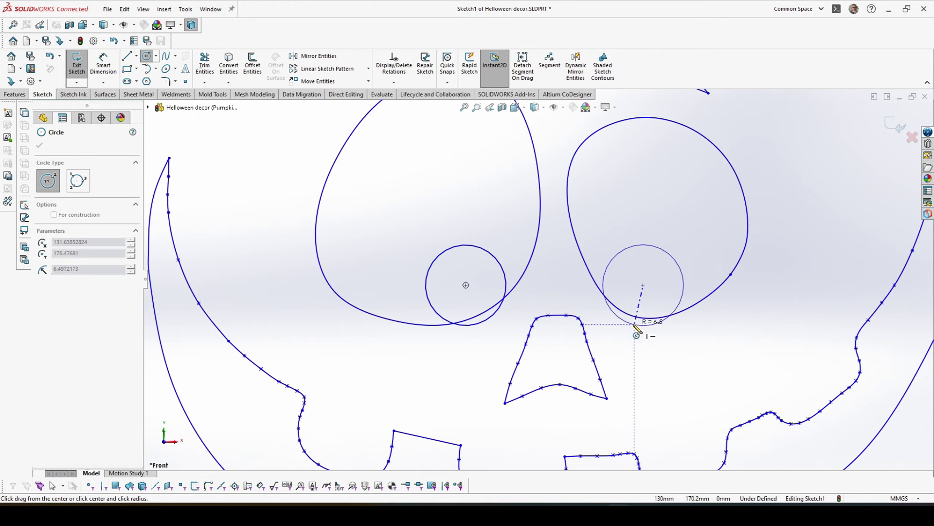
click(635, 326)
click(207, 68)
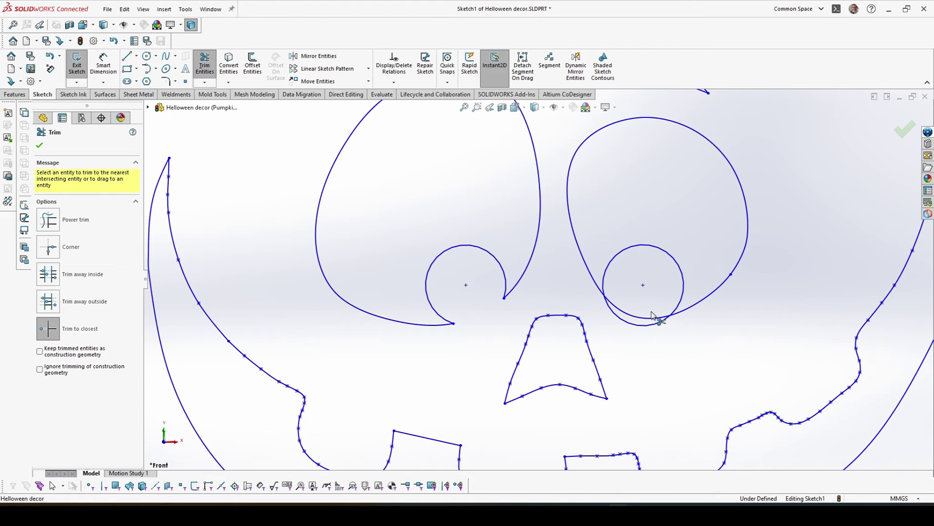
scroll(635, 329, up, 2)
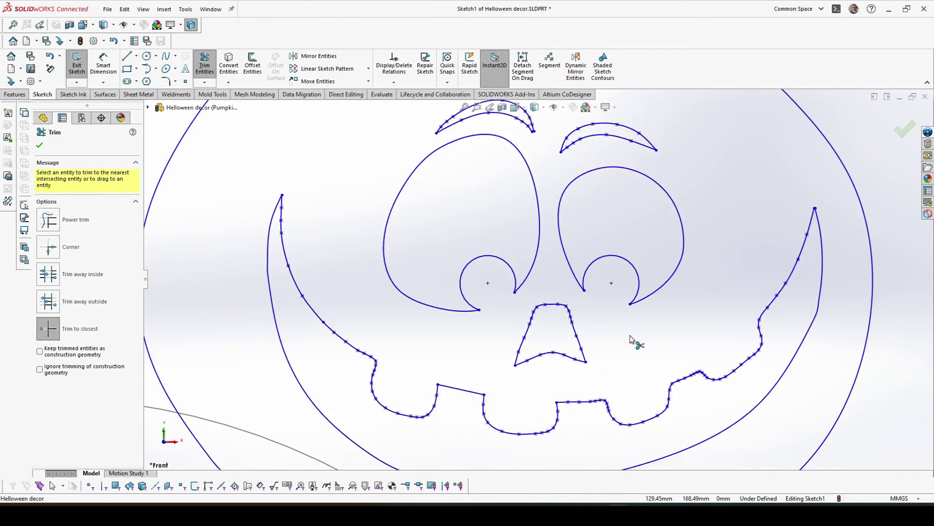
scroll(621, 343, up, 3)
scroll(595, 345, up, 2)
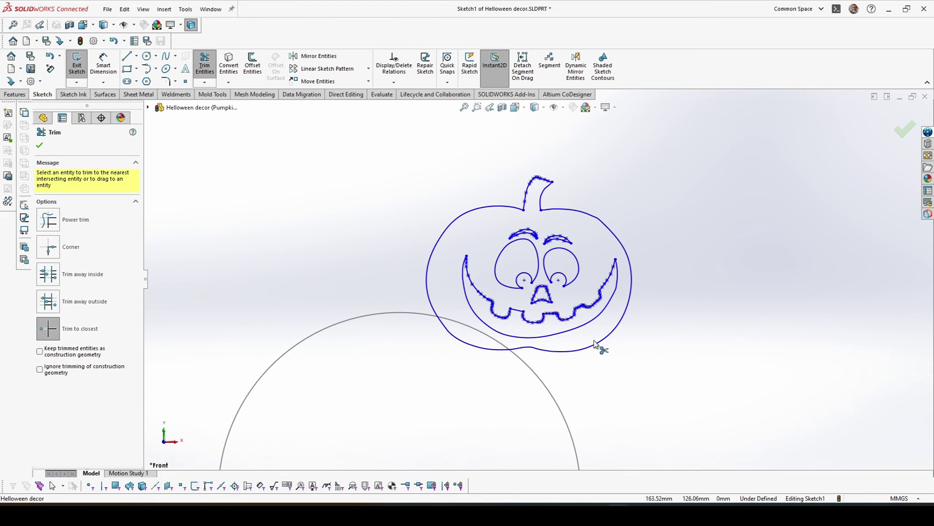
Make the whole pumpkin sketch a block and drag it inside the printer-bed circle.
click(40, 146)
scroll(563, 245, down, 3)
scroll(566, 238, up, 2)
mouse_move(309, 135)
mouse_down()
mouse_move(745, 433)
mouse_move(703, 415)
mouse_up()
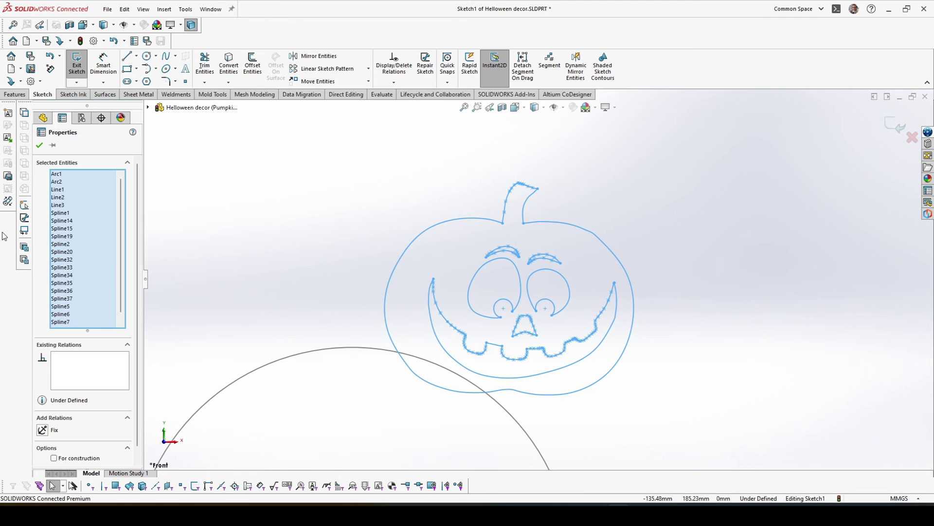
click(8, 120)
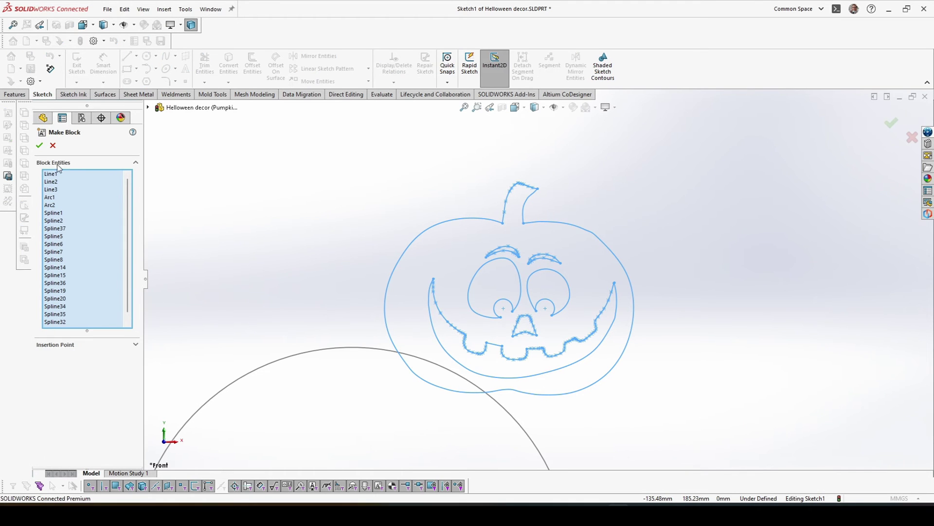
scroll(541, 292, up, 3)
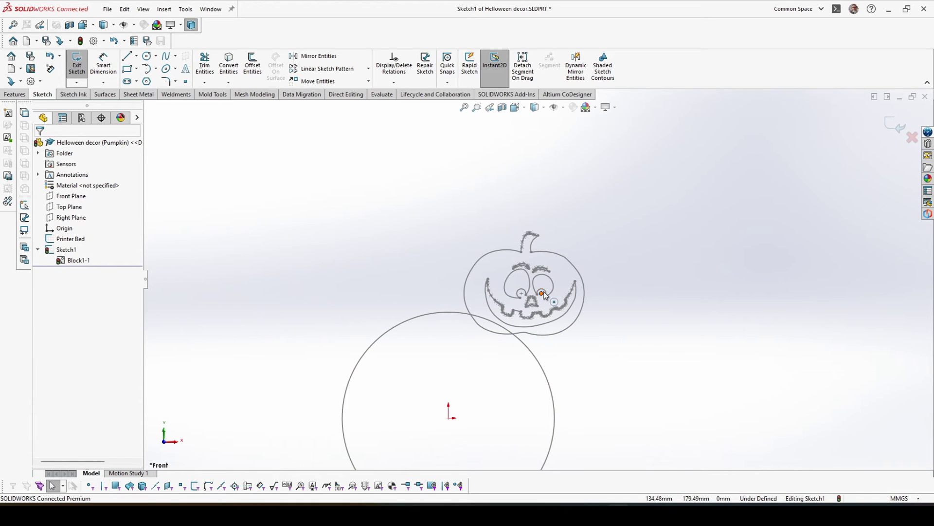
drag(544, 295, 464, 418)
scroll(494, 343, up, 3)
scroll(493, 343, down, 4)
scroll(493, 341, down, 2)
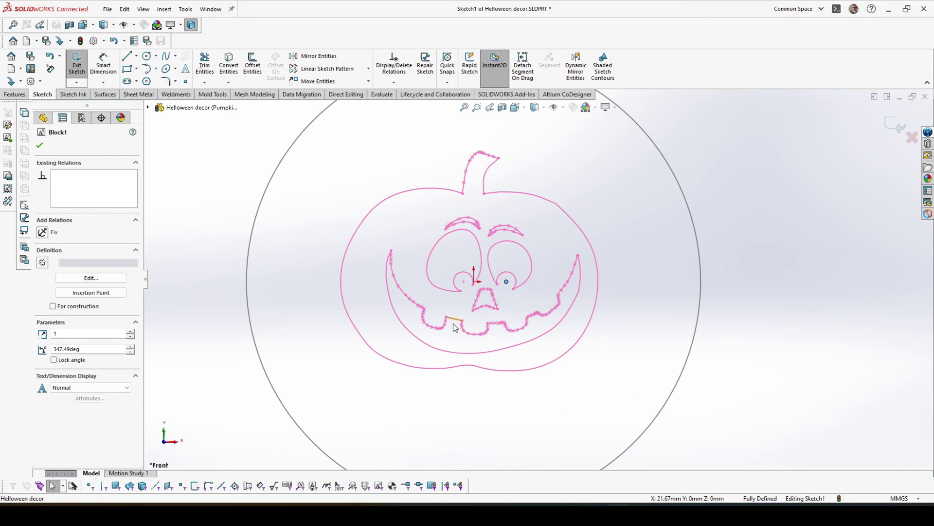
scroll(474, 294, down, 1)
scroll(460, 277, down, 1)
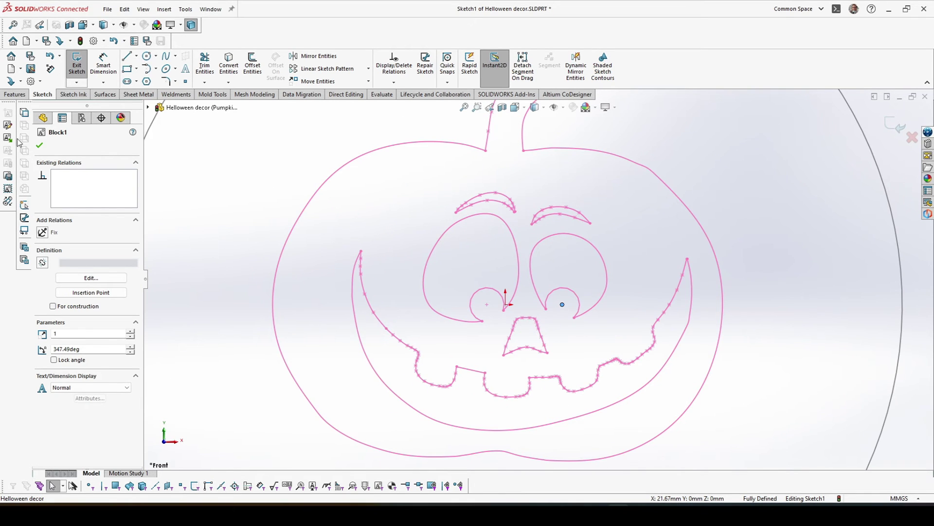
click(14, 95)
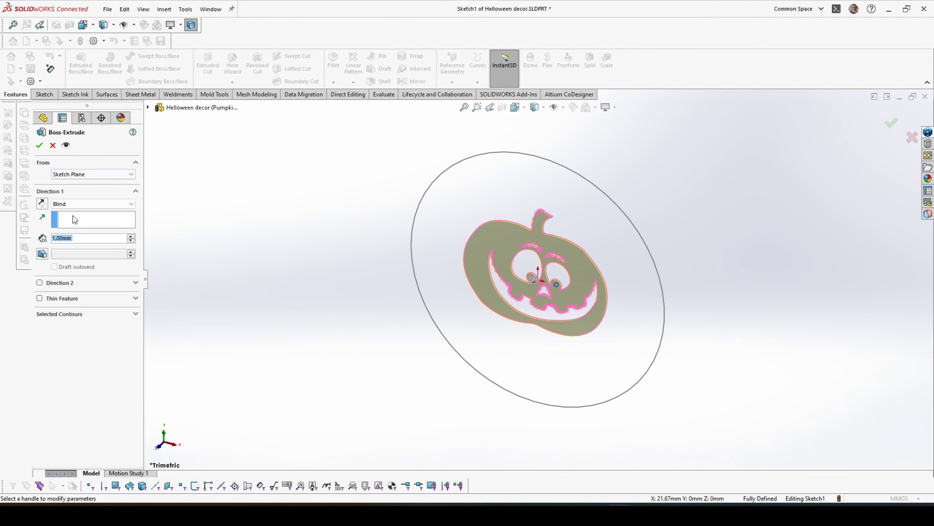
text(2)
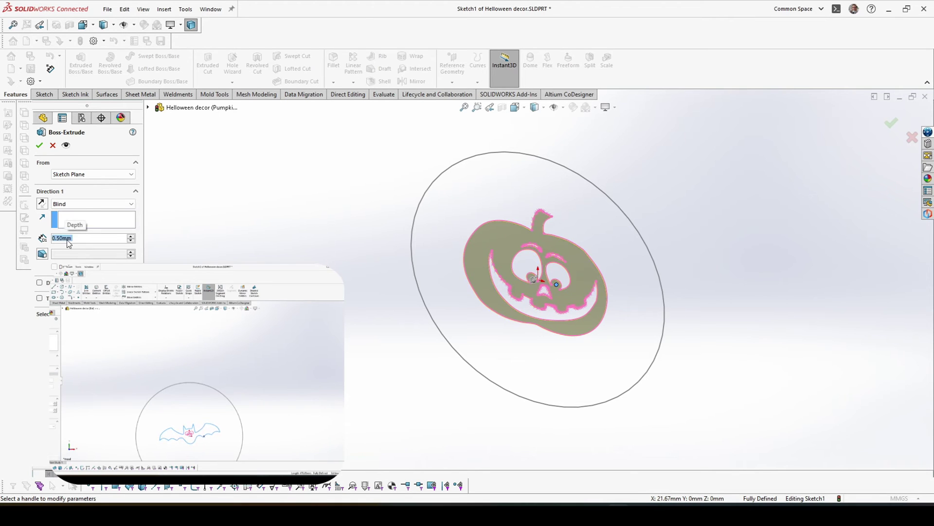
key(Return)
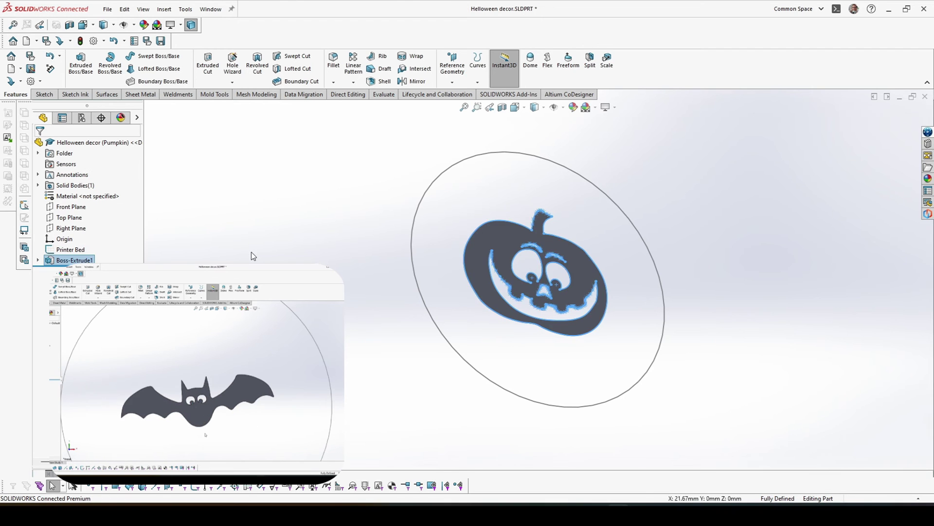
scroll(569, 287, down, 3)
scroll(567, 286, up, 3)
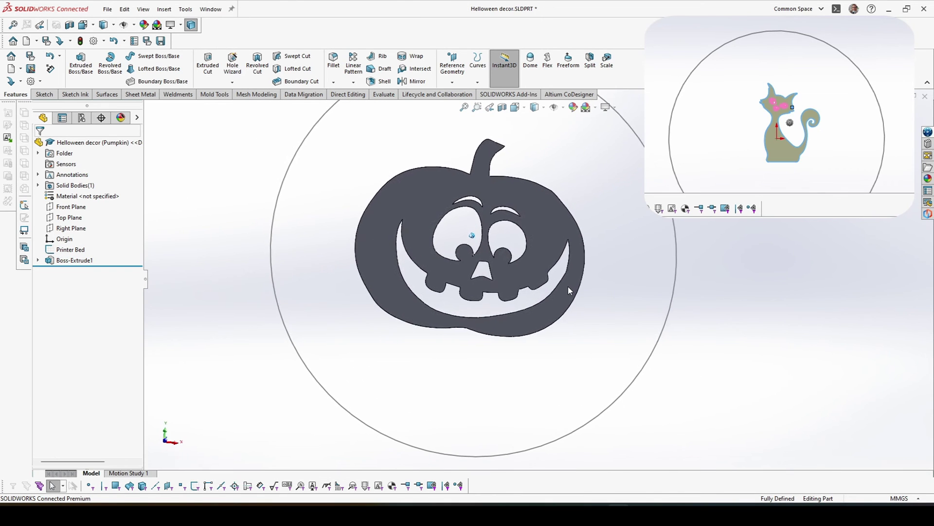
middle_drag(568, 286, 280, 283)
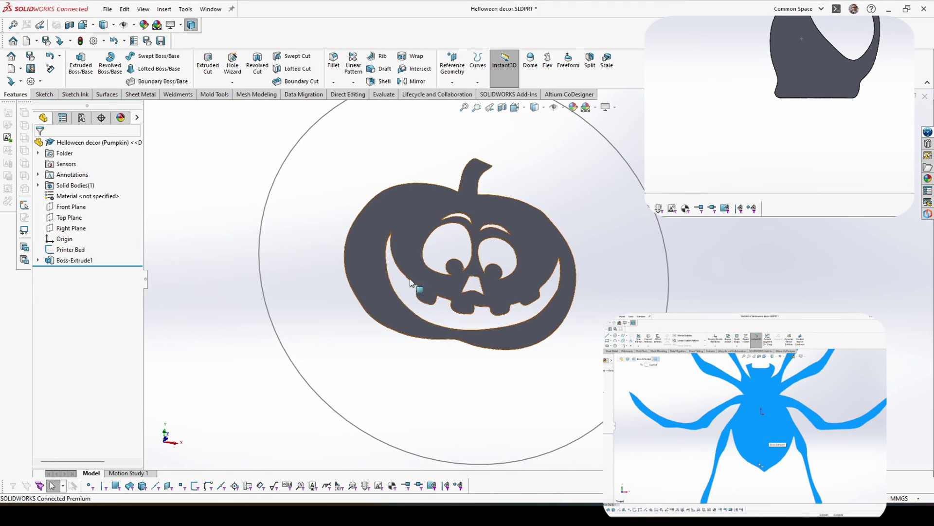